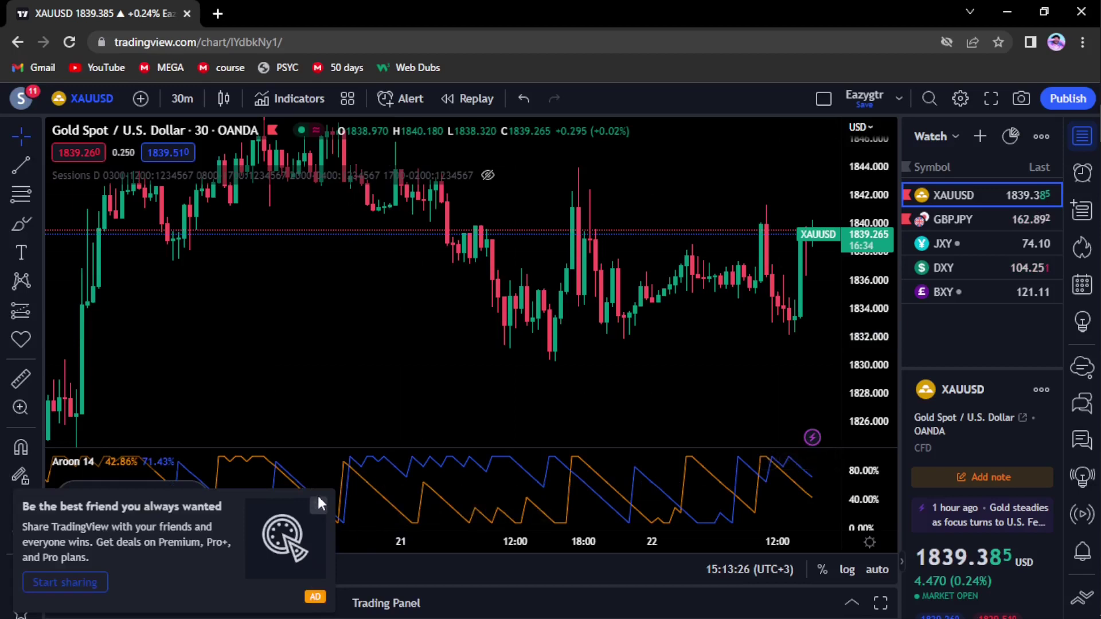
Step: Close the 'Be the best friend' sharing popup and look back over recent XAUUSD candles
{"action": "left_click", "coordinate": [319, 505]}
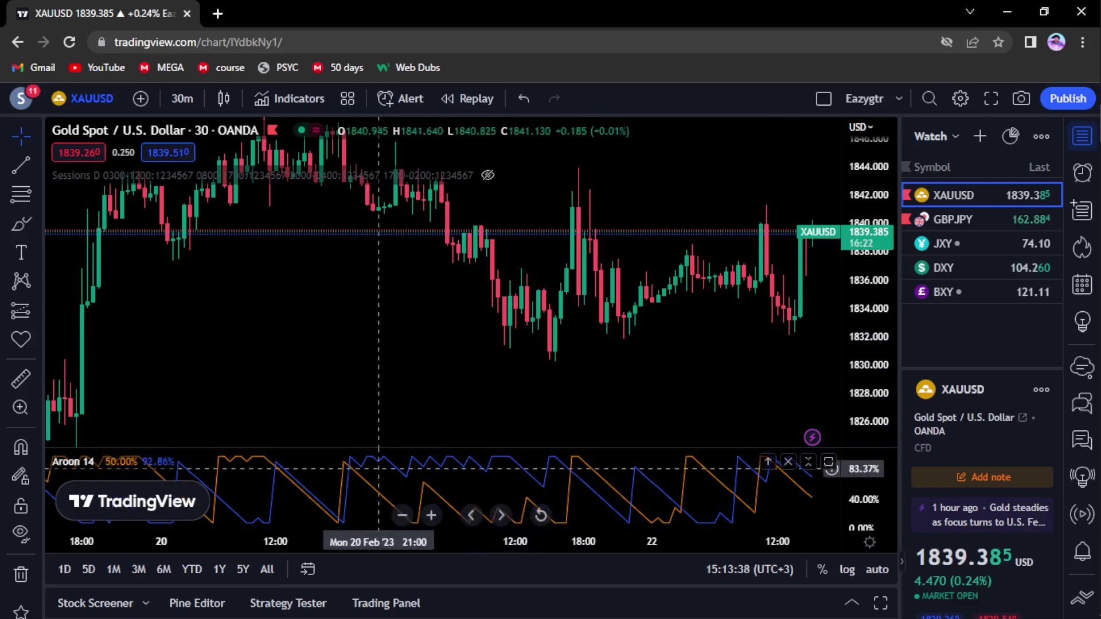
{"action": "scroll", "coordinate": [498, 361], "scroll_direction": "up", "scroll_amount": 2}
{"action": "scroll", "coordinate": [290, 330], "scroll_direction": "down", "scroll_amount": 2}
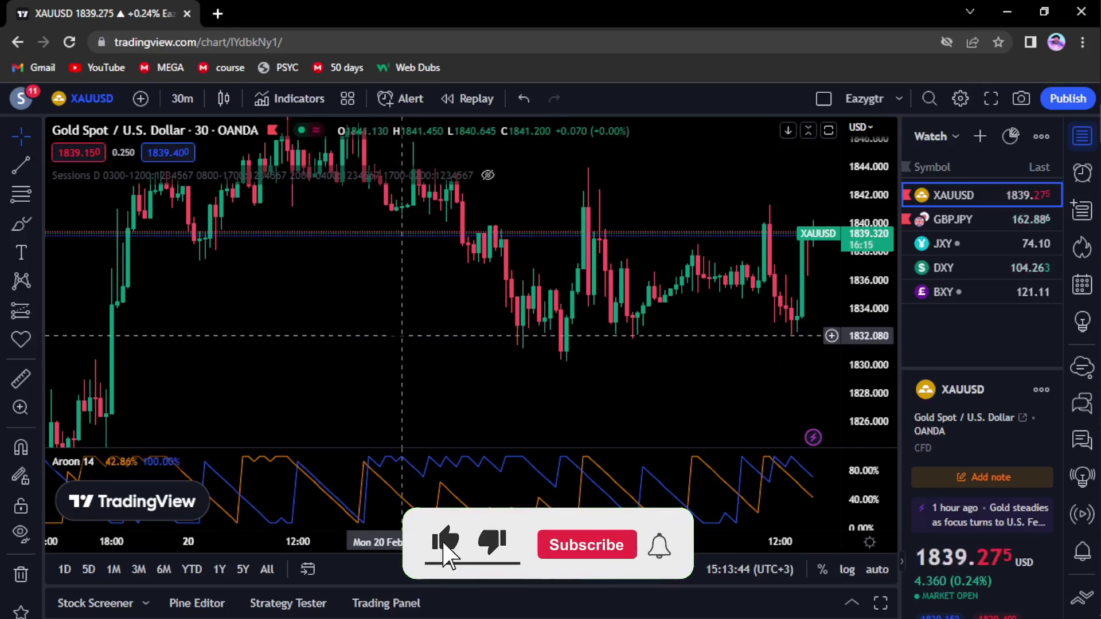
{"action": "left_click_drag", "start_coordinate": [368, 300], "coordinate": [401, 347]}
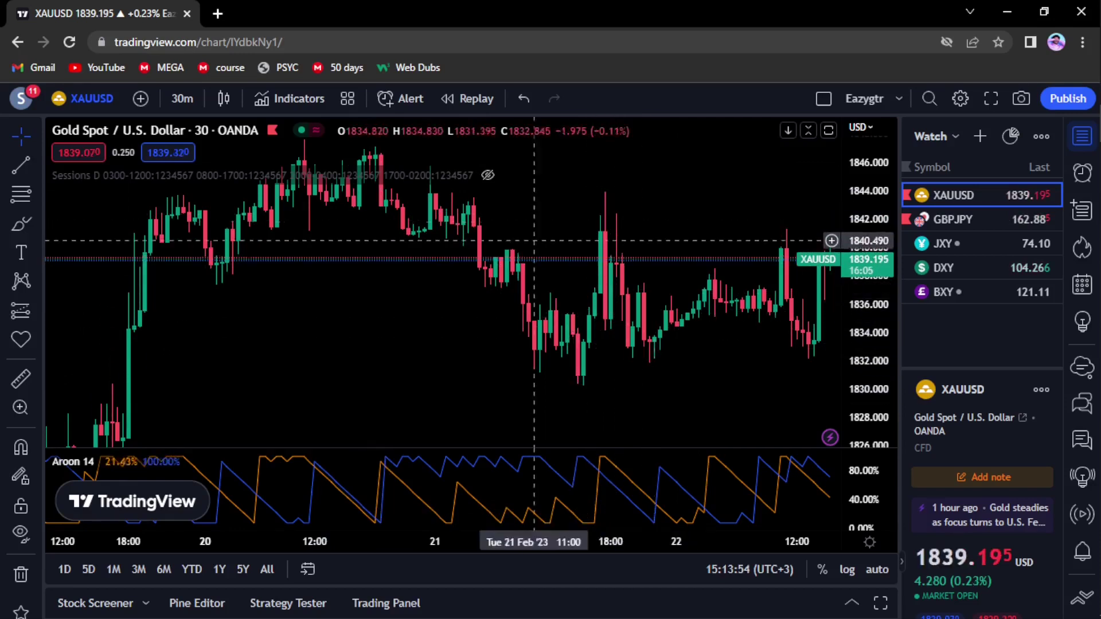
{"action": "mouse_move", "coordinate": [108, 456]}
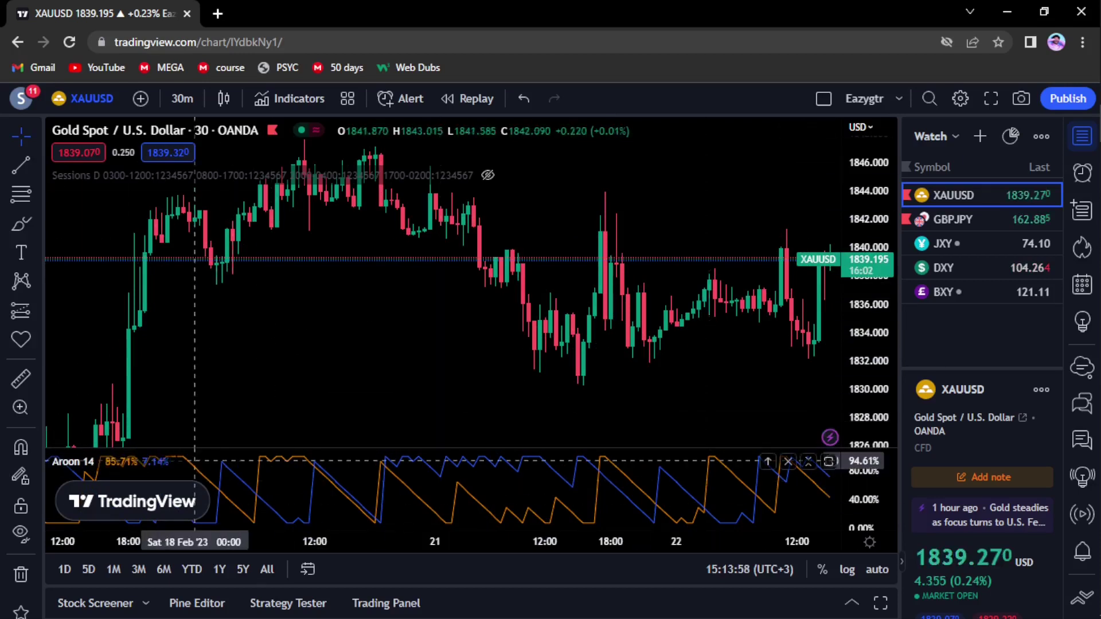
Step: Delete the Aroon 14 pane and re-add Aroon from an 'aroon' indicator search
{"action": "left_click", "coordinate": [167, 462]}
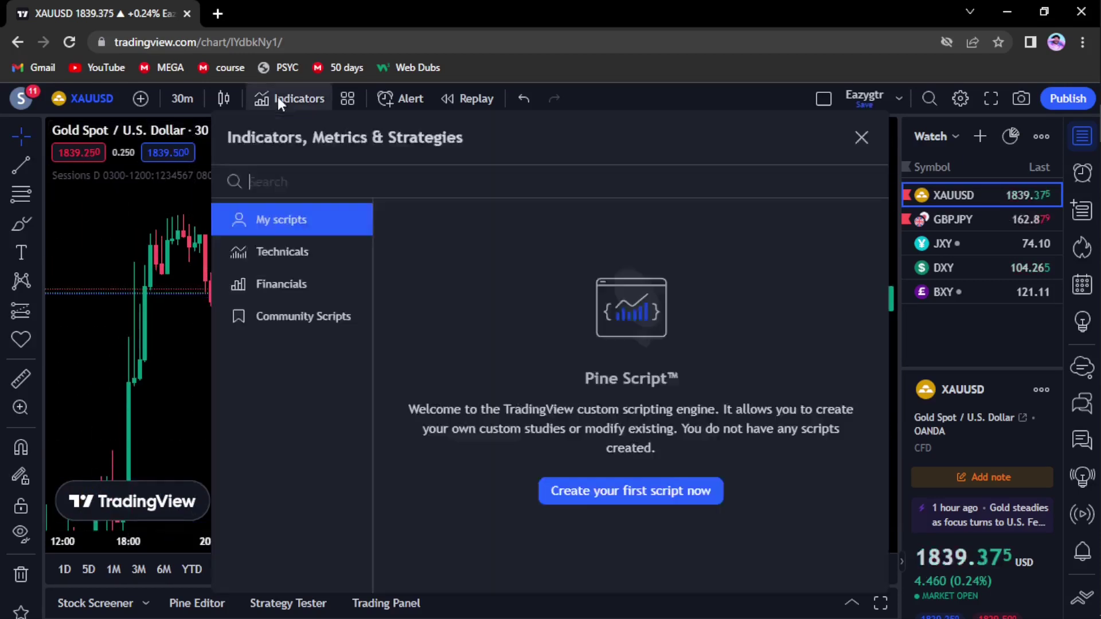
{"action": "left_click", "coordinate": [277, 97]}
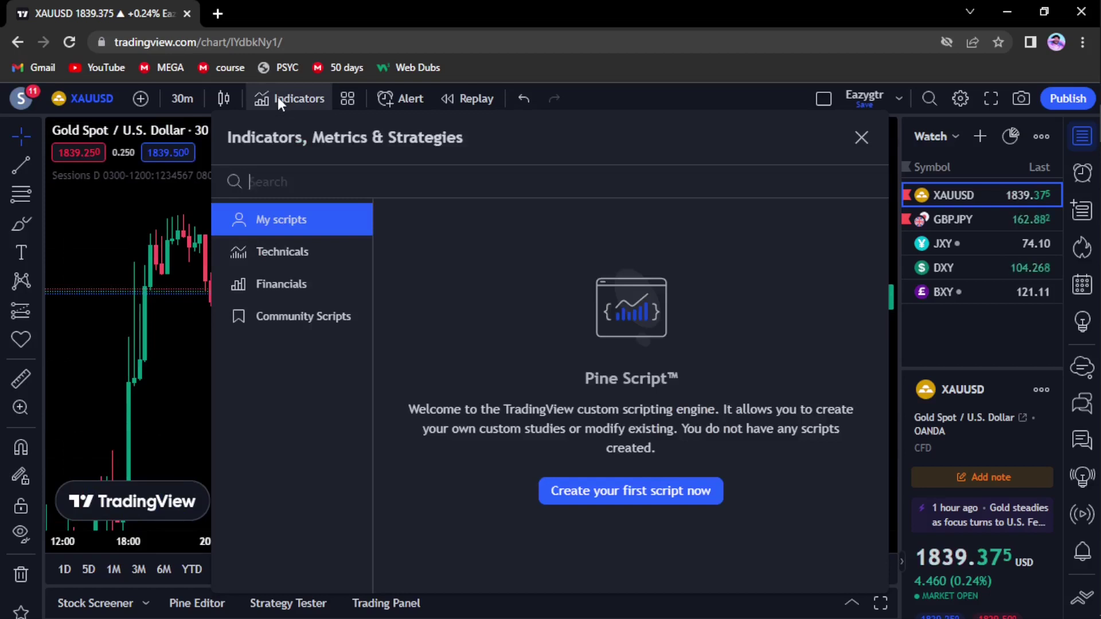
{"action": "type", "text": "aroo"}
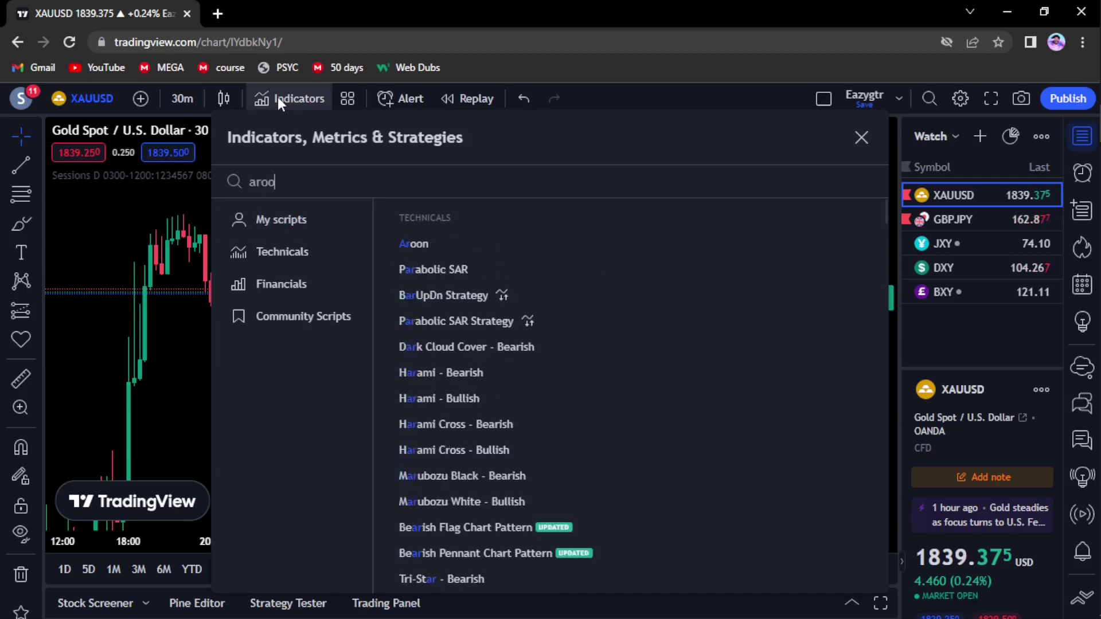
{"action": "type", "text": "n"}
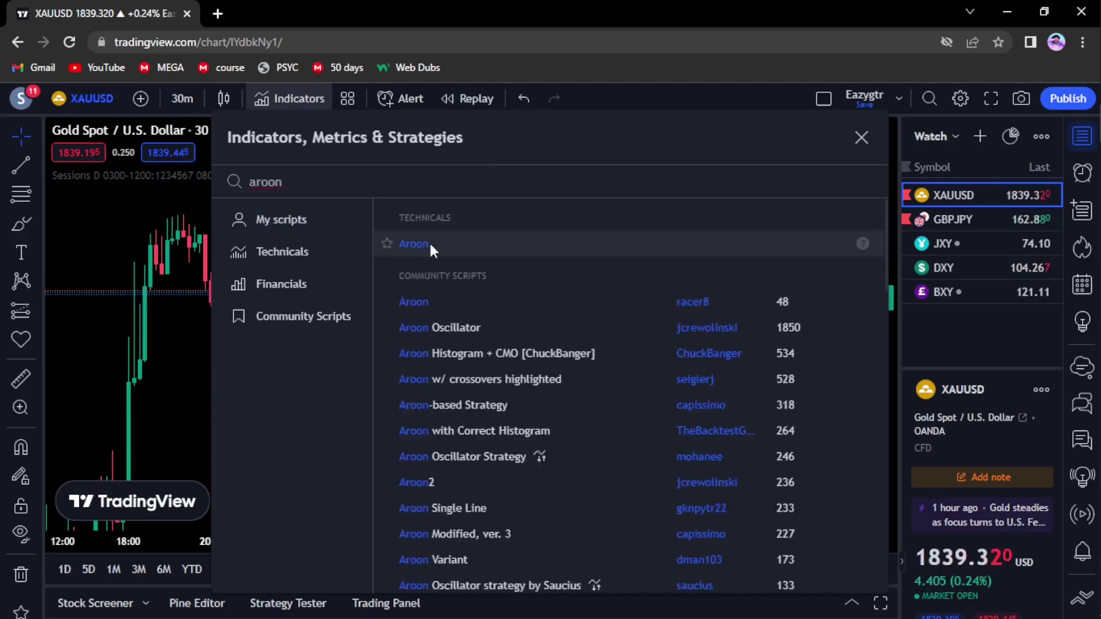
{"action": "left_click", "coordinate": [428, 242]}
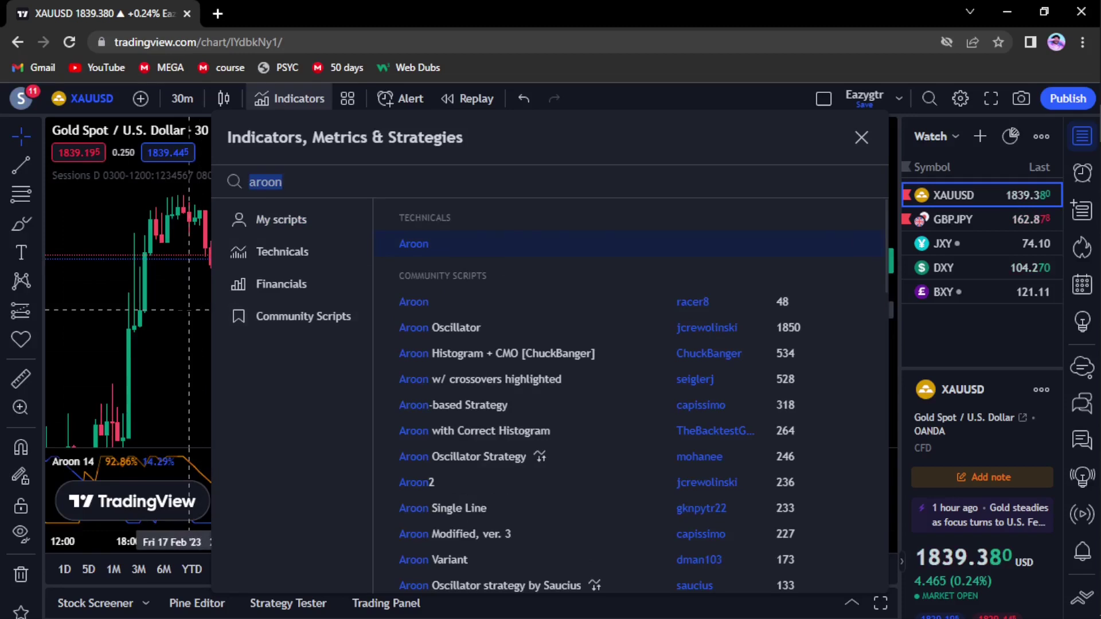
{"action": "key", "text": "Escape"}
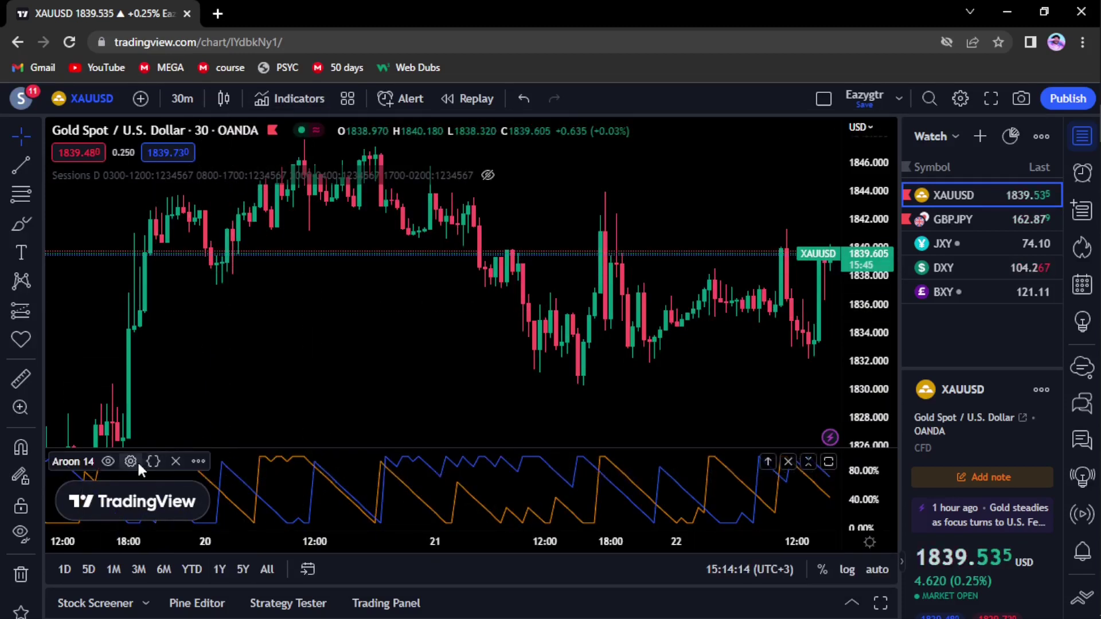
Step: In the Aroon Style settings, set Aroon Down to red and Aroon Up to green, then apply
{"action": "left_click", "coordinate": [131, 461]}
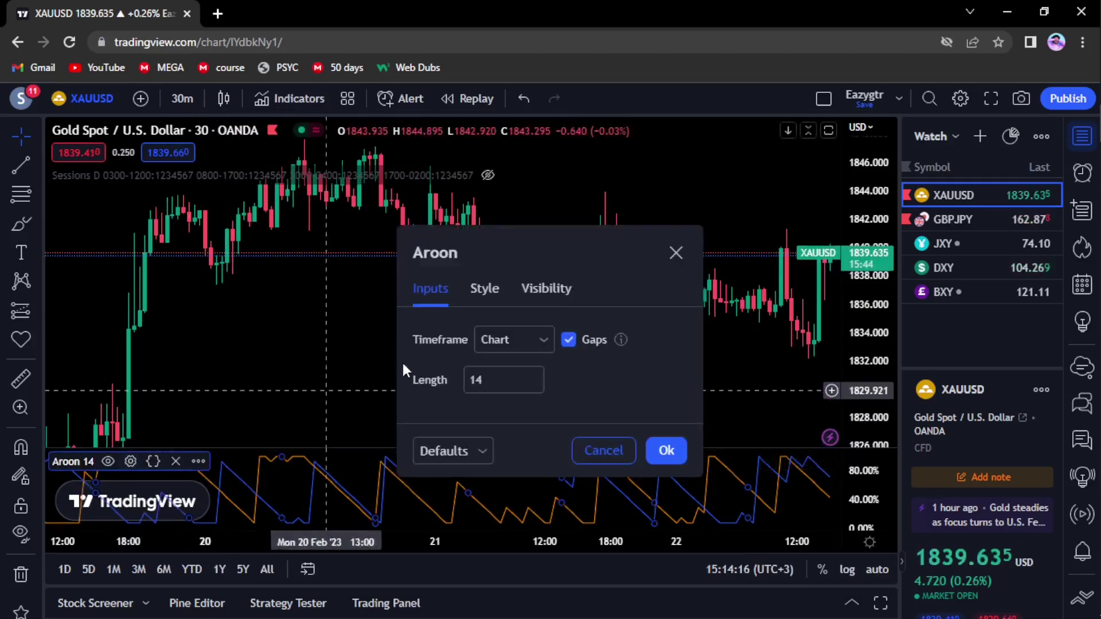
{"action": "left_click", "coordinate": [488, 290]}
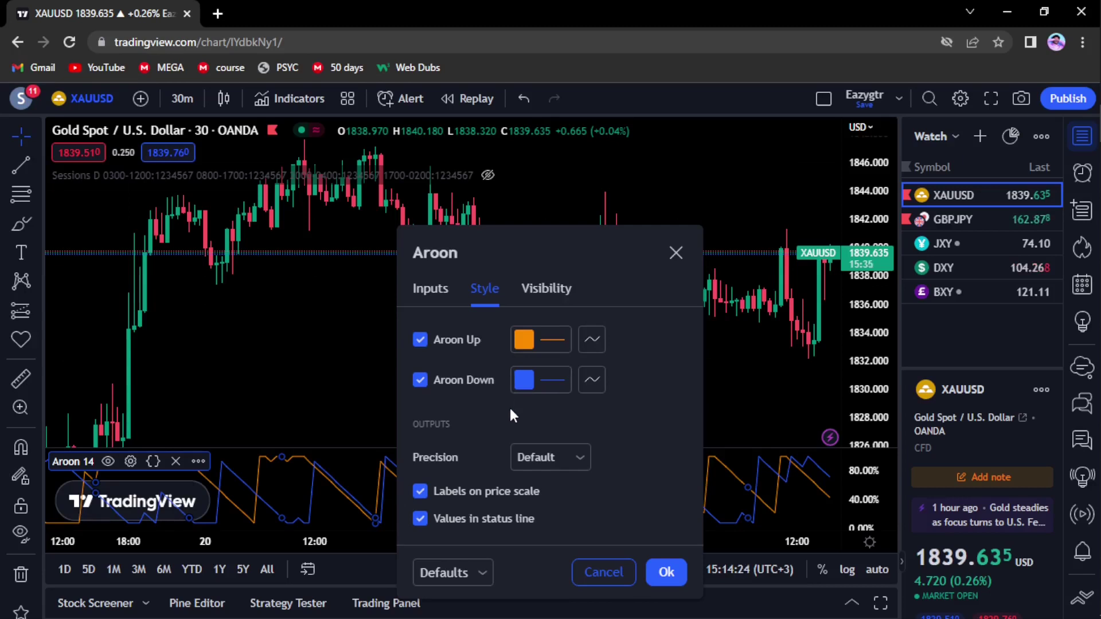
{"action": "left_click_drag", "start_coordinate": [504, 260], "coordinate": [557, 208]}
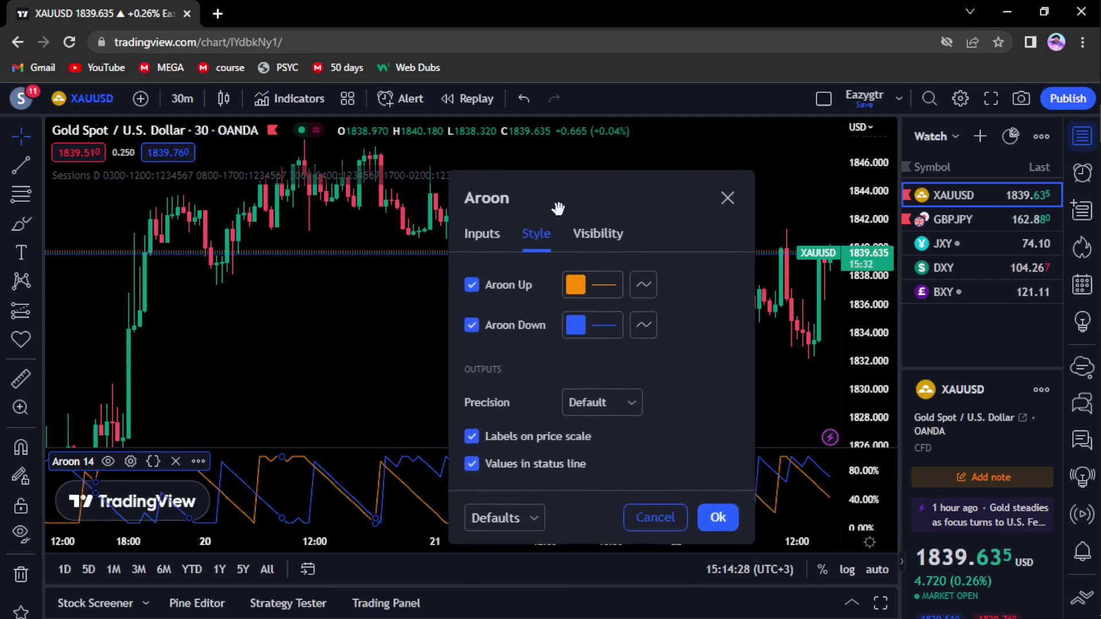
{"action": "left_click", "coordinate": [597, 326]}
{"action": "left_click", "coordinate": [578, 356]}
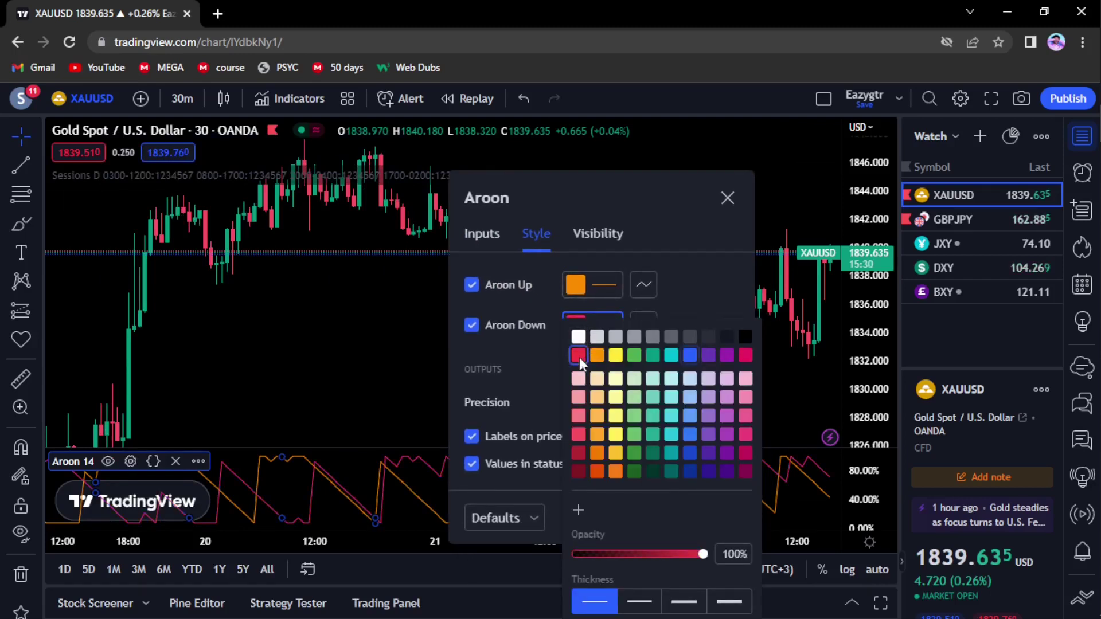
{"action": "left_click", "coordinate": [498, 353]}
{"action": "left_click", "coordinate": [573, 290]}
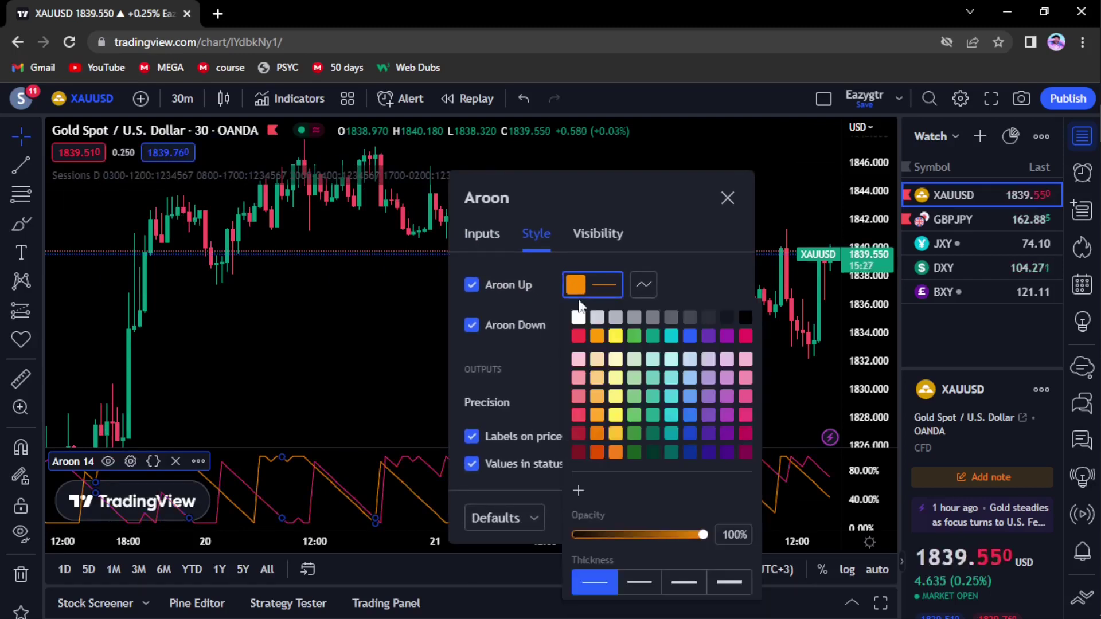
{"action": "left_click", "coordinate": [631, 335]}
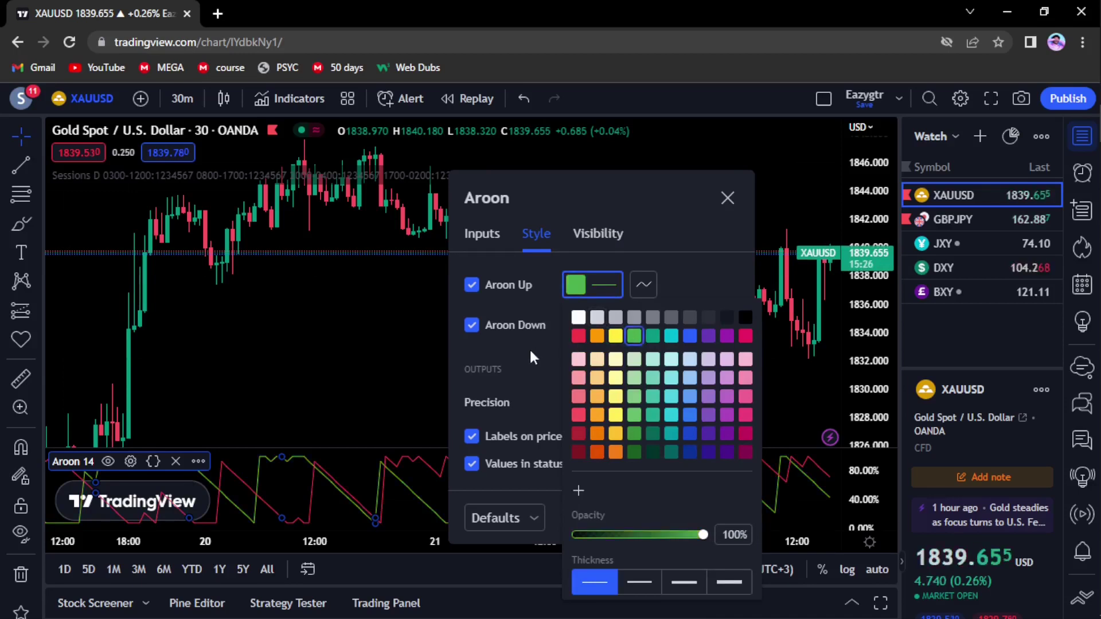
{"action": "left_click", "coordinate": [530, 355]}
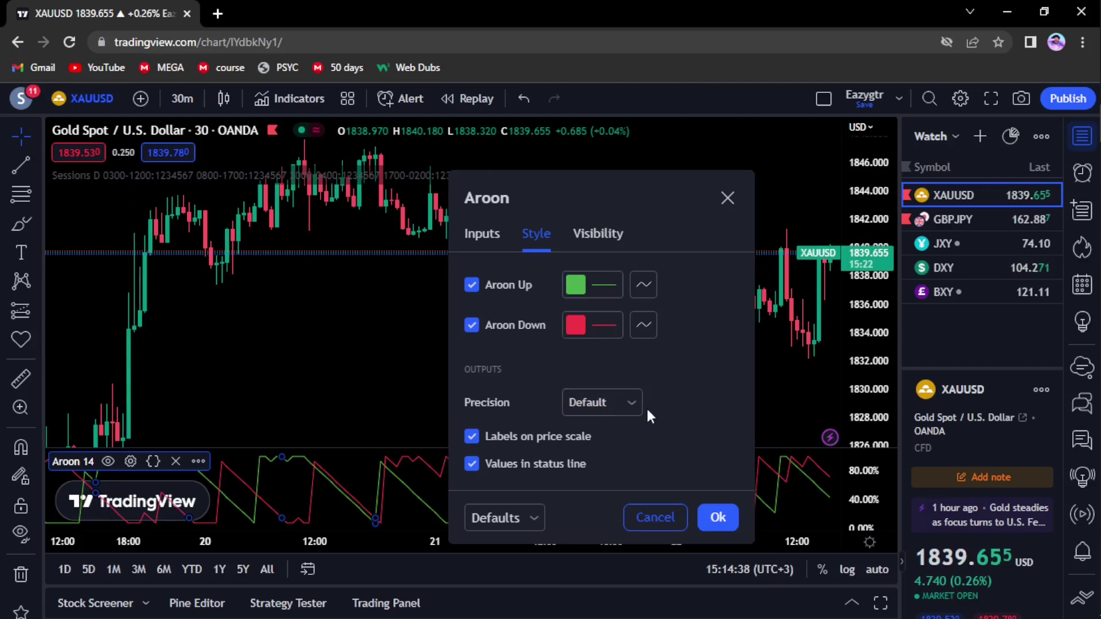
{"action": "left_click", "coordinate": [718, 518]}
{"action": "scroll", "coordinate": [437, 362], "scroll_direction": "down", "scroll_amount": 1}
{"action": "scroll", "coordinate": [436, 362], "scroll_direction": "up", "scroll_amount": 3}
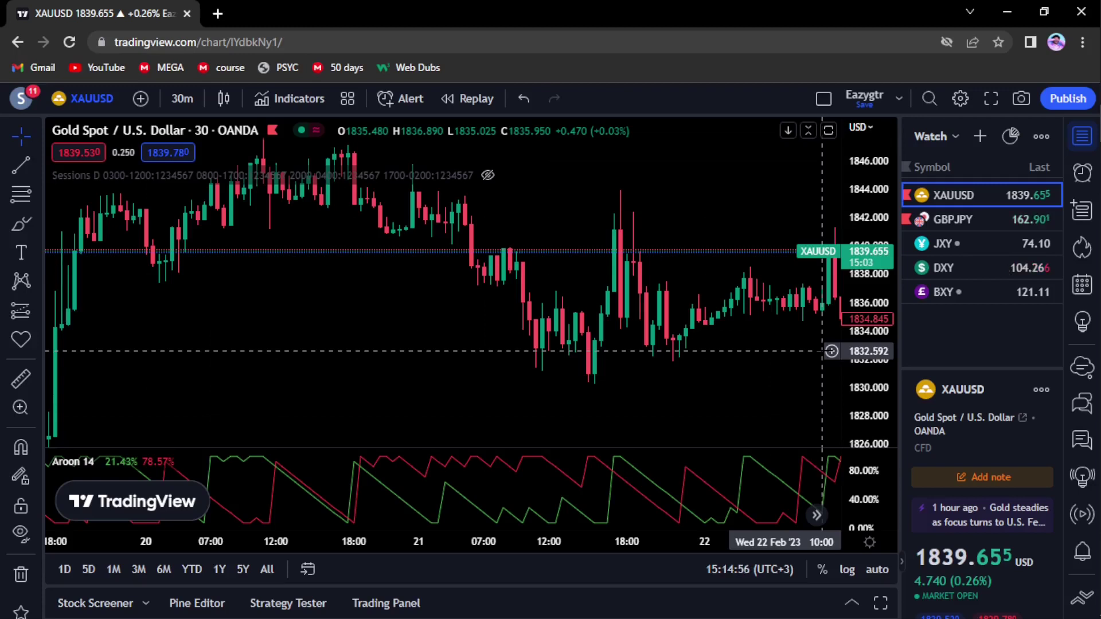
{"action": "left_click_drag", "start_coordinate": [467, 332], "coordinate": [551, 342]}
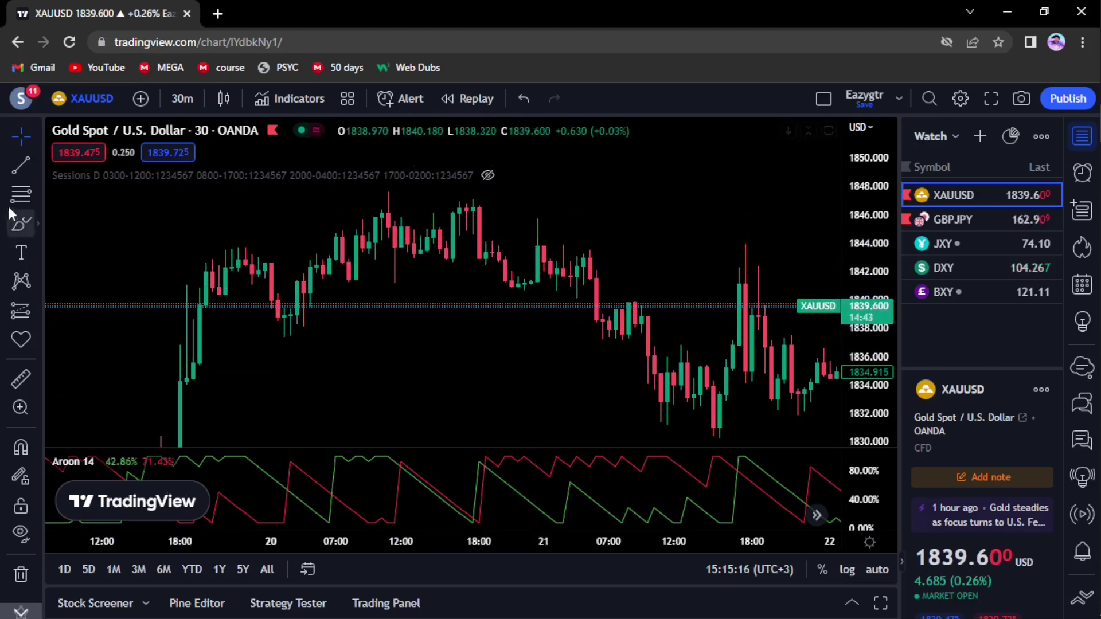
Step: Draw thin rectangle support bands at about 1841 and 1847
{"action": "left_click", "coordinate": [34, 225]}
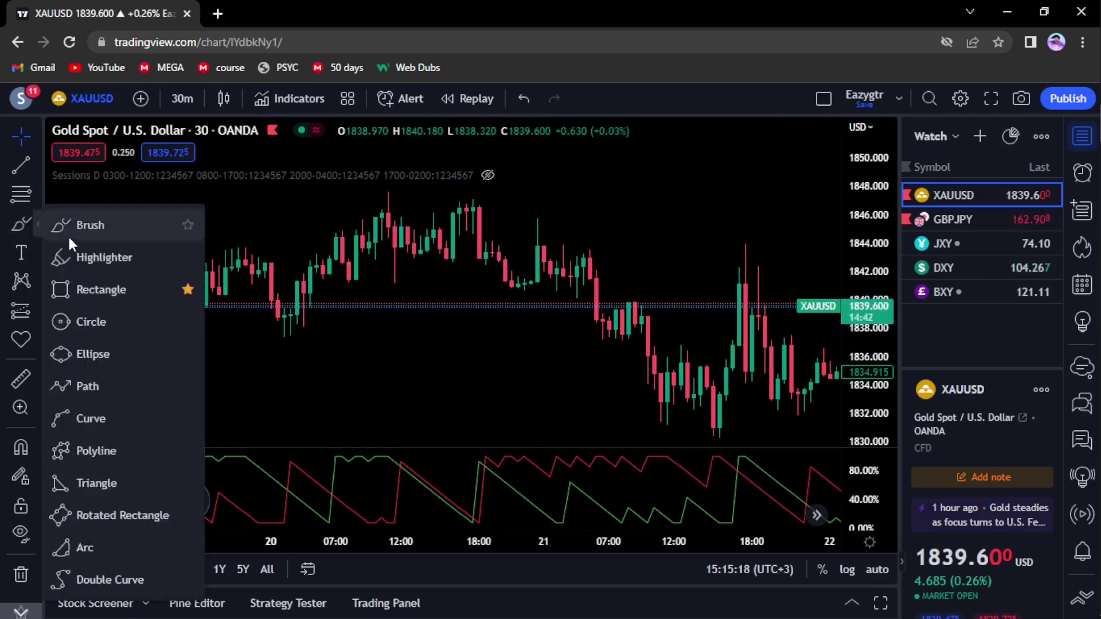
{"action": "left_click", "coordinate": [61, 286]}
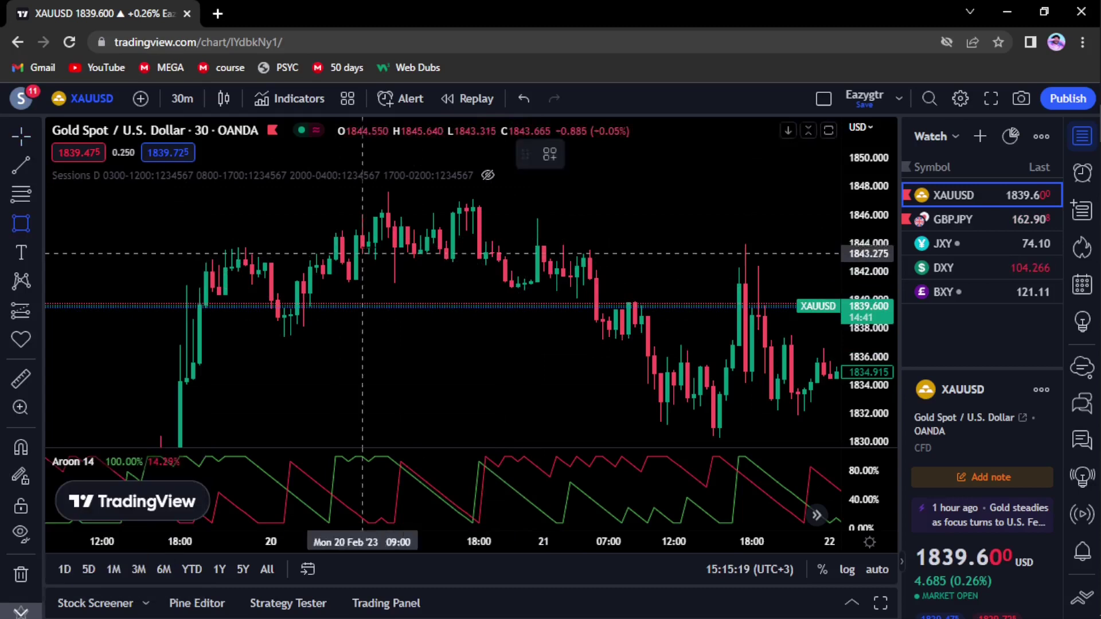
{"action": "left_click", "coordinate": [329, 286]}
{"action": "left_click", "coordinate": [369, 293]}
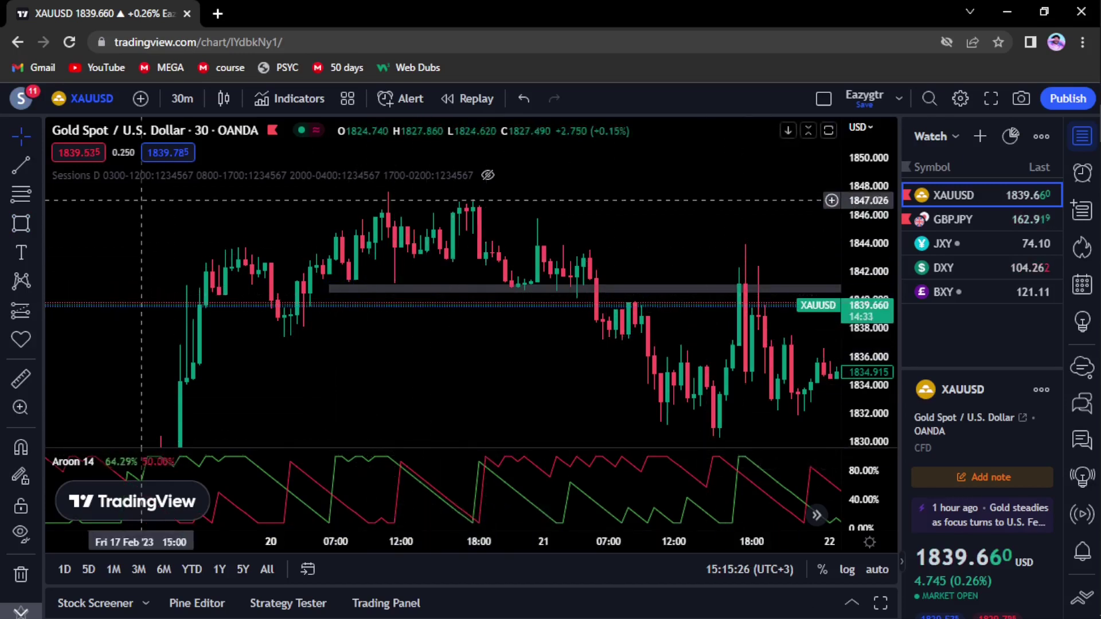
{"action": "left_click", "coordinate": [21, 223]}
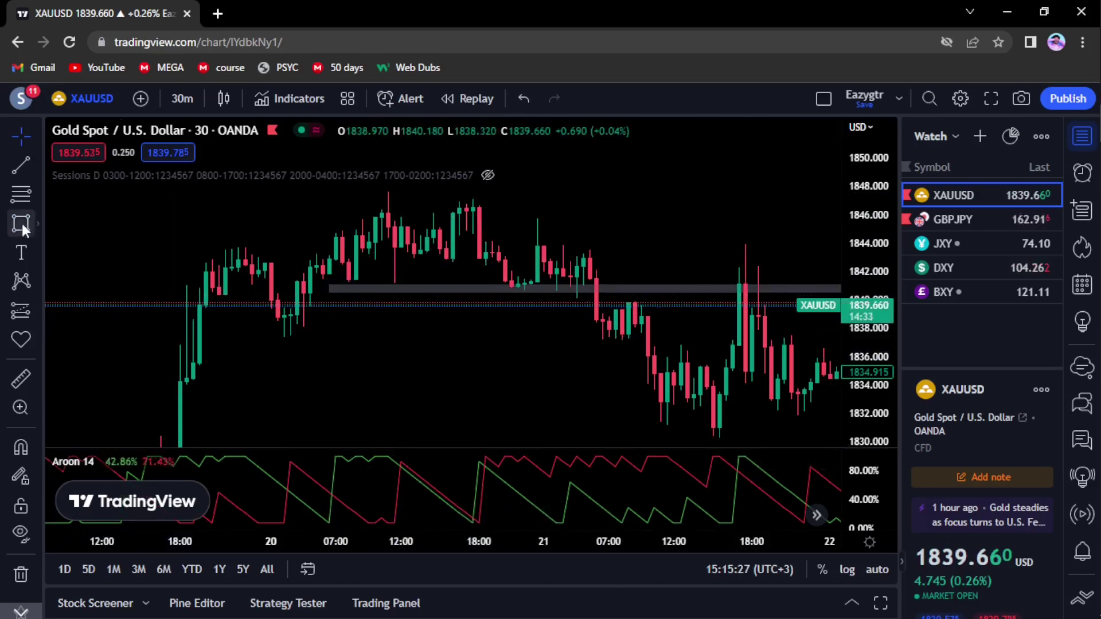
{"action": "left_click", "coordinate": [206, 200]}
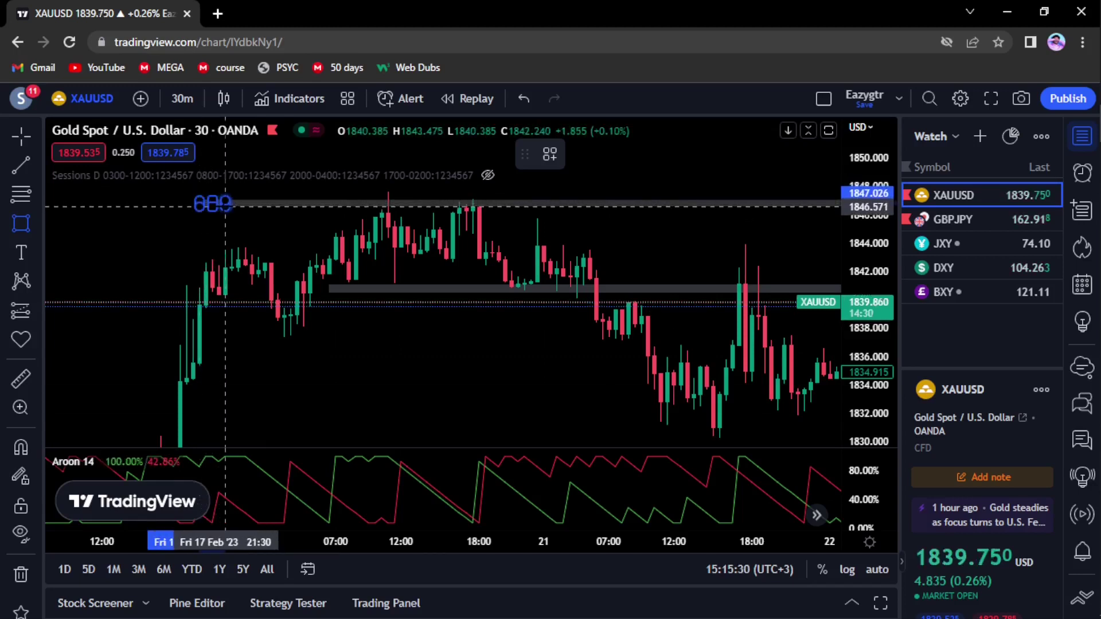
{"action": "left_click", "coordinate": [225, 205]}
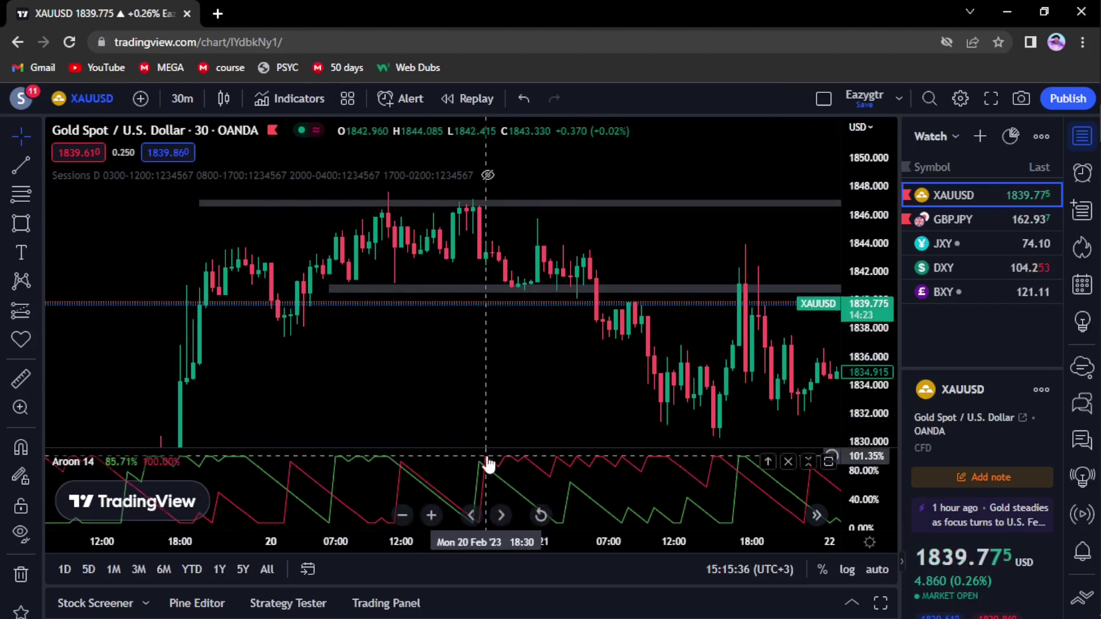
Step: Pan to the later candles and bring up the forecasting and measurement tools
{"action": "left_click_drag", "start_coordinate": [513, 369], "coordinate": [348, 313]}
{"action": "scroll", "coordinate": [349, 313], "scroll_direction": "down", "scroll_amount": 3}
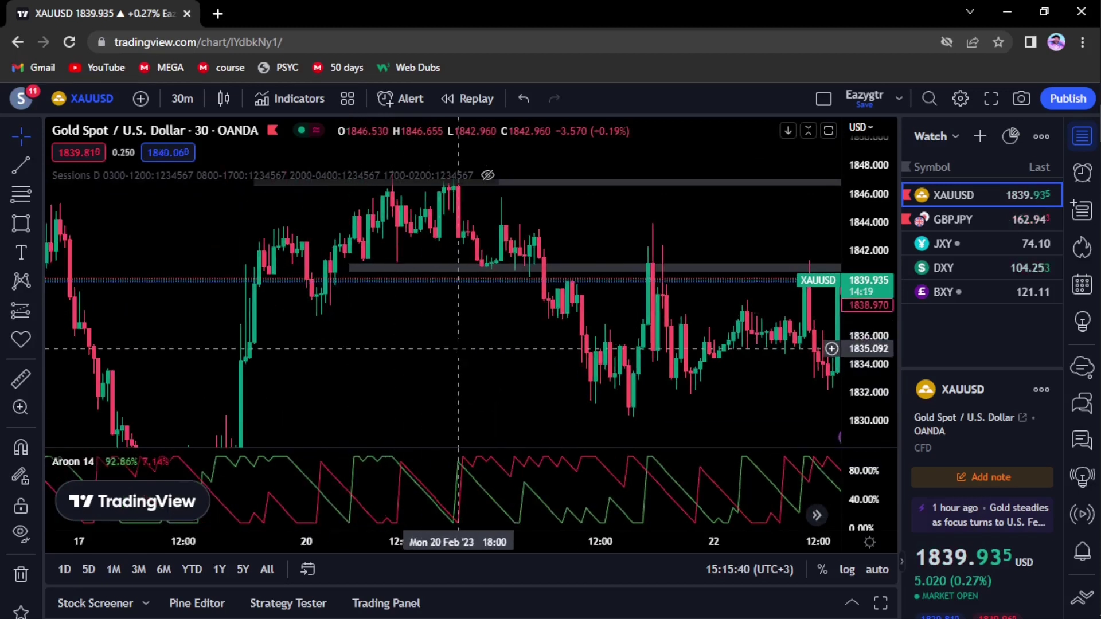
{"action": "left_click_drag", "start_coordinate": [464, 342], "coordinate": [461, 386]}
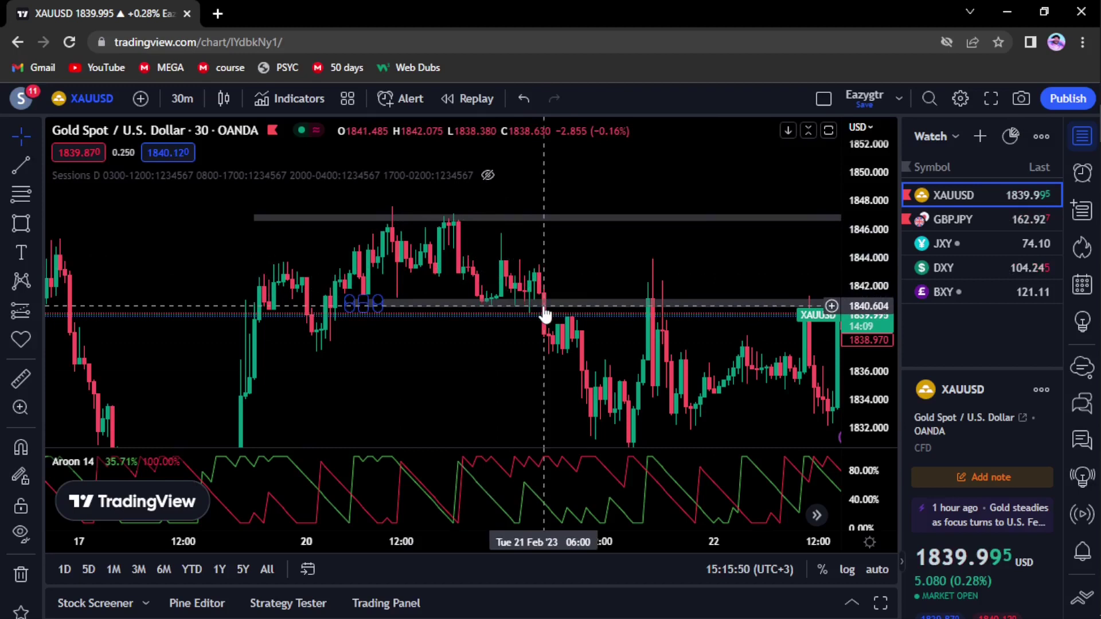
{"action": "left_click", "coordinate": [34, 309]}
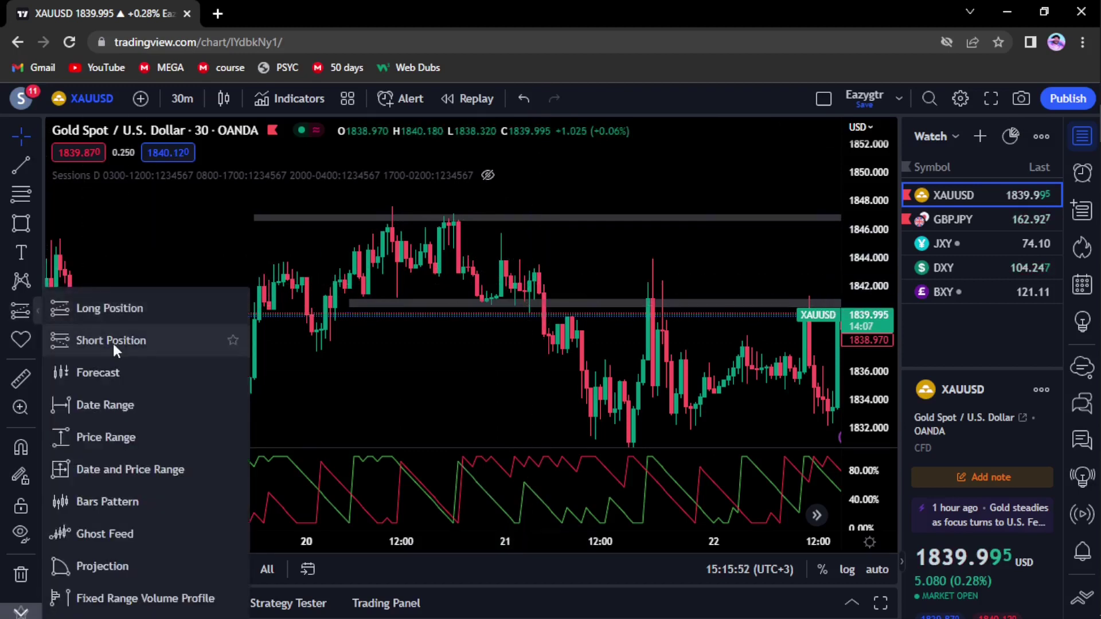
Step: Place a short position on Feb 21 with stop near 1846.344 and target near 1832.876
{"action": "left_click", "coordinate": [110, 341]}
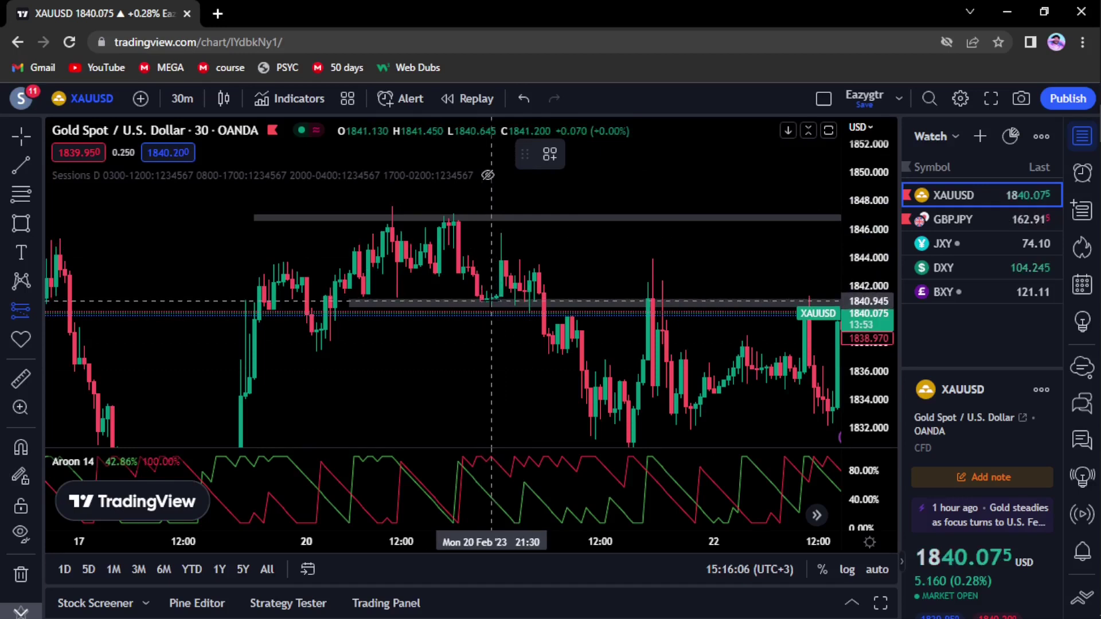
{"action": "left_click", "coordinate": [511, 272]}
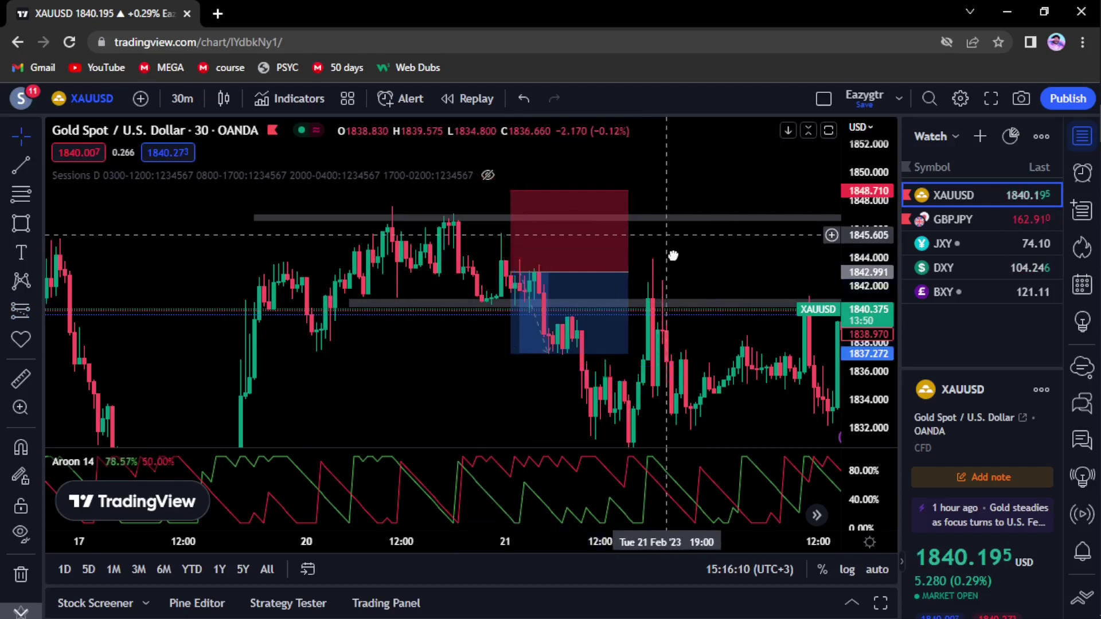
{"action": "left_click_drag", "start_coordinate": [672, 255], "coordinate": [688, 292]}
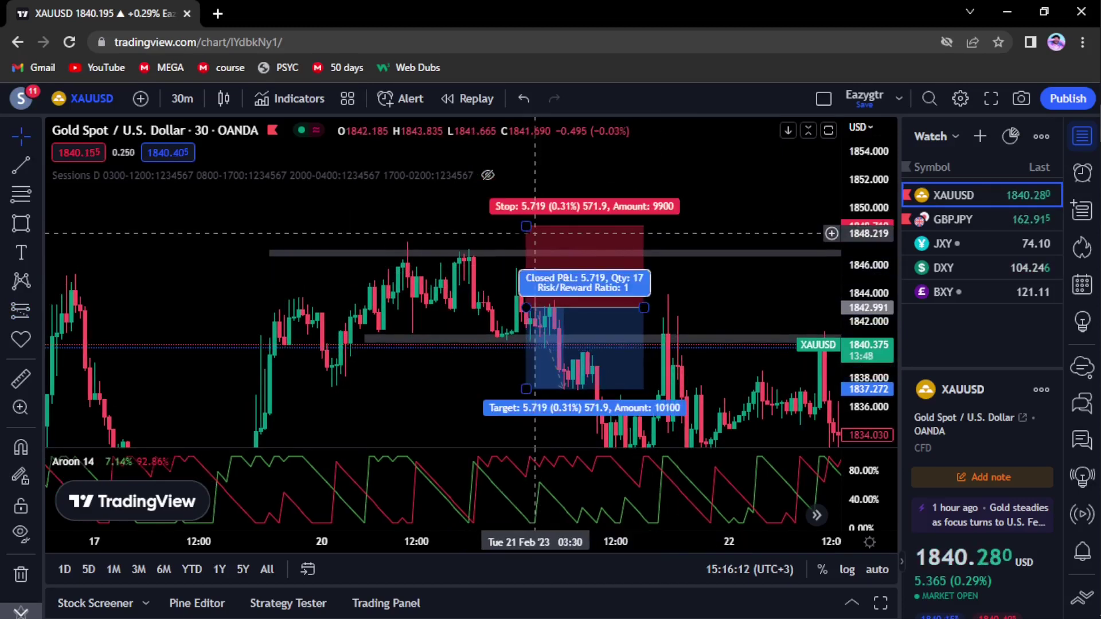
{"action": "left_click_drag", "start_coordinate": [534, 227], "coordinate": [532, 260]}
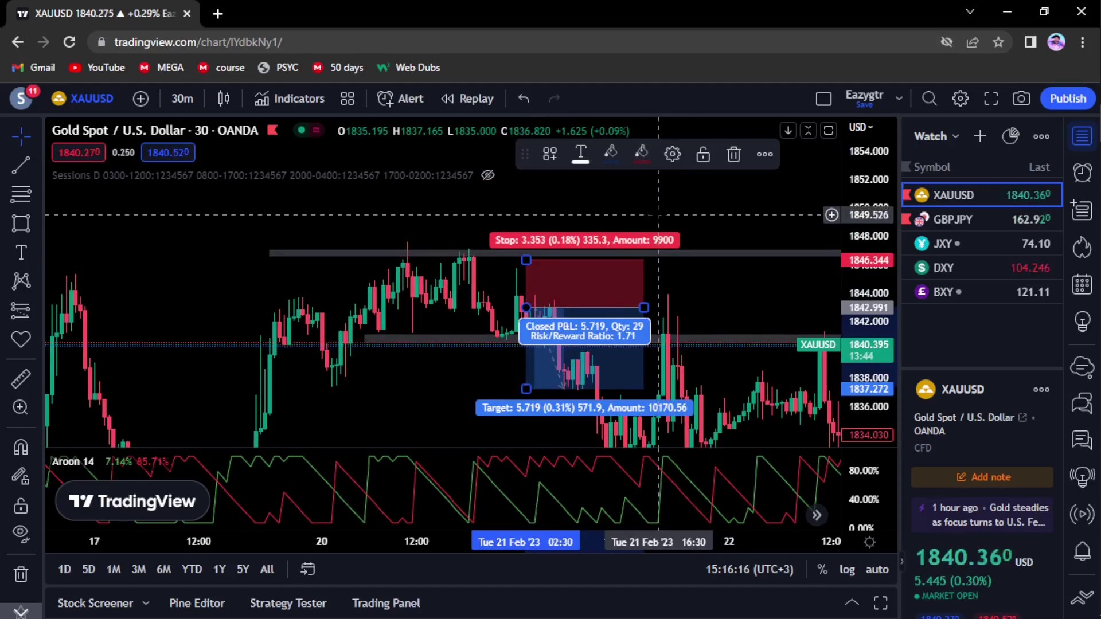
{"action": "left_click", "coordinate": [659, 215]}
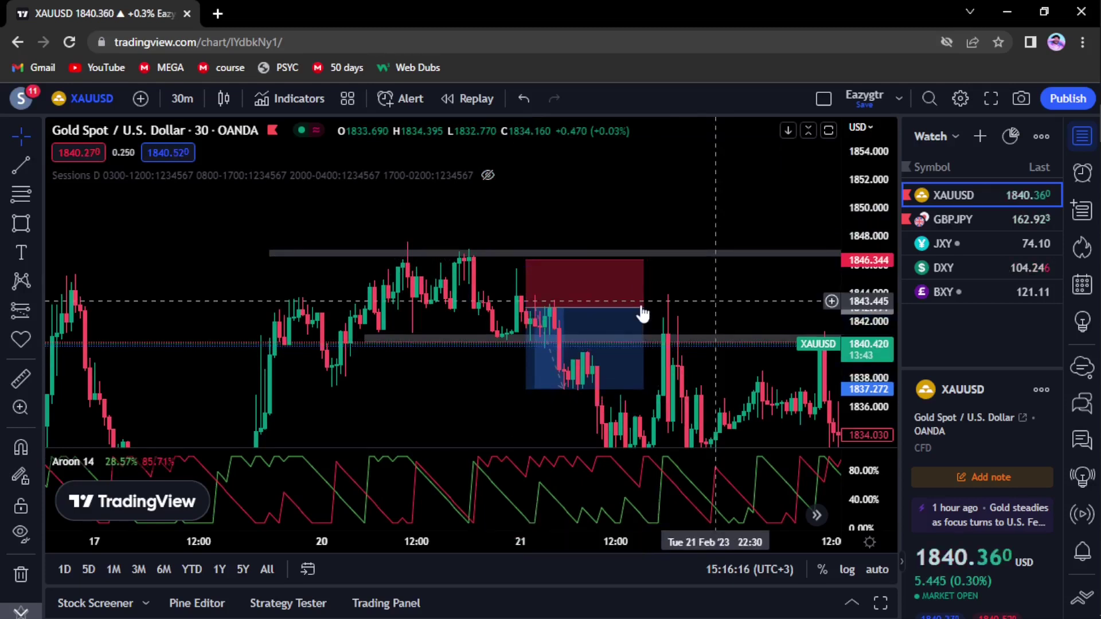
{"action": "scroll", "coordinate": [642, 314], "scroll_direction": "down", "scroll_amount": 3}
{"action": "left_click_drag", "start_coordinate": [591, 277], "coordinate": [418, 265]}
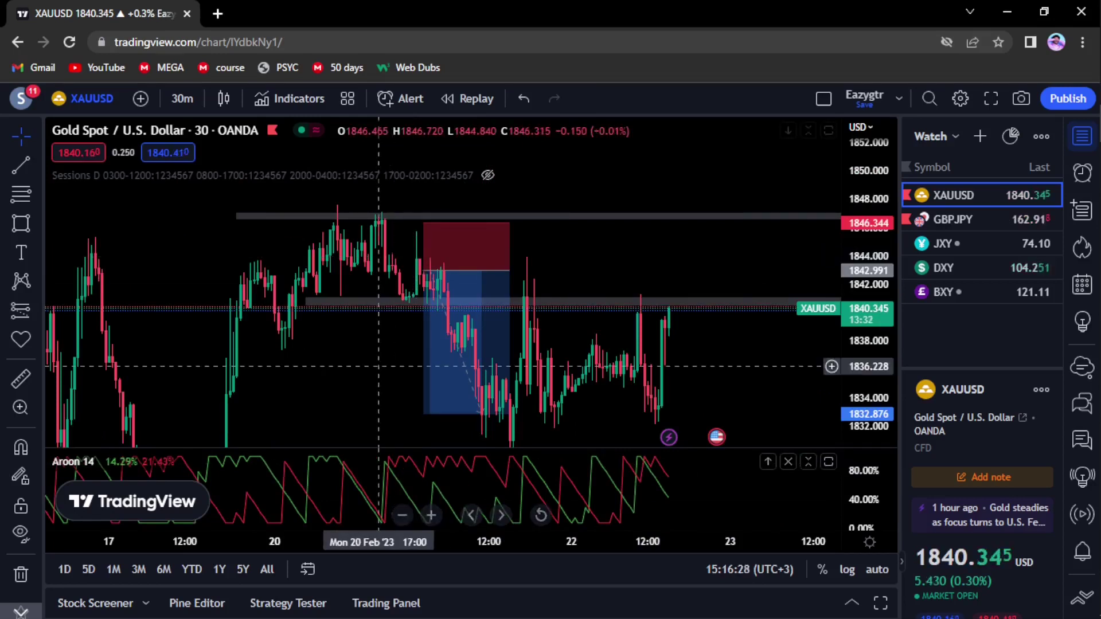
{"action": "mouse_move", "coordinate": [437, 252]}
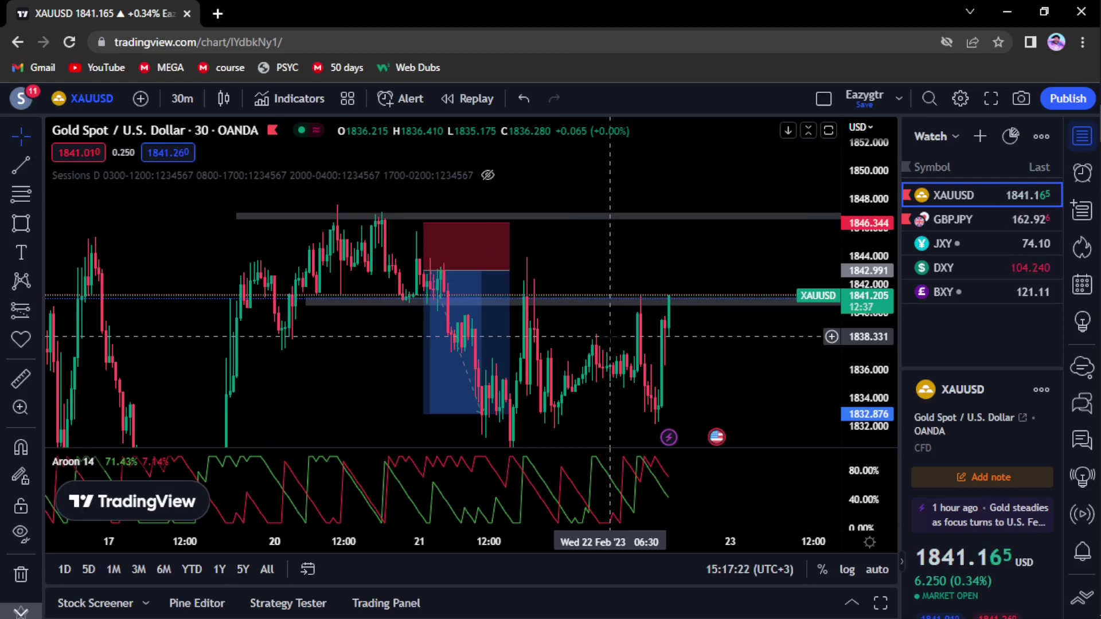
Step: Delete the short-position trade drawing from the gold chart
{"action": "scroll", "coordinate": [652, 336], "scroll_direction": "up", "scroll_amount": 2}
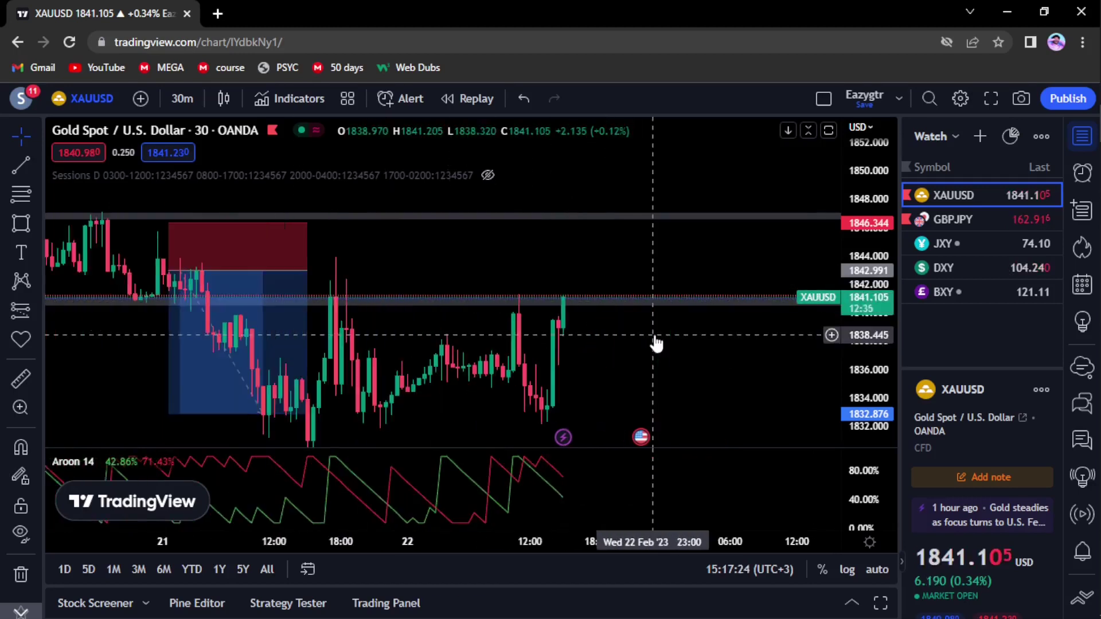
{"action": "scroll", "coordinate": [656, 343], "scroll_direction": "left", "scroll_amount": 5}
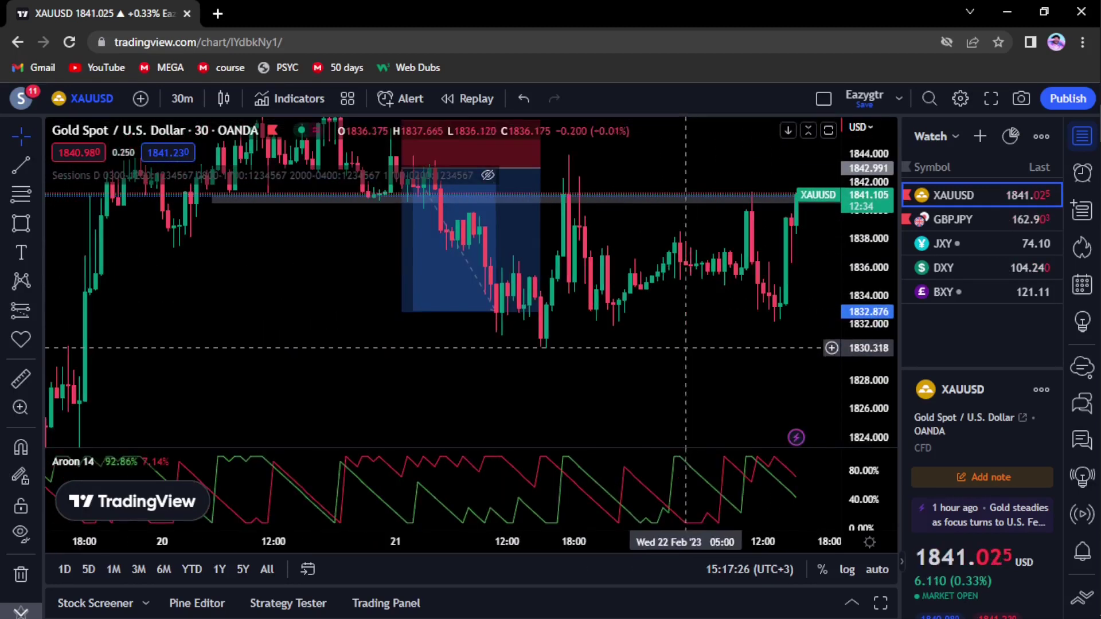
{"action": "scroll", "coordinate": [344, 367], "scroll_direction": "left", "scroll_amount": 2}
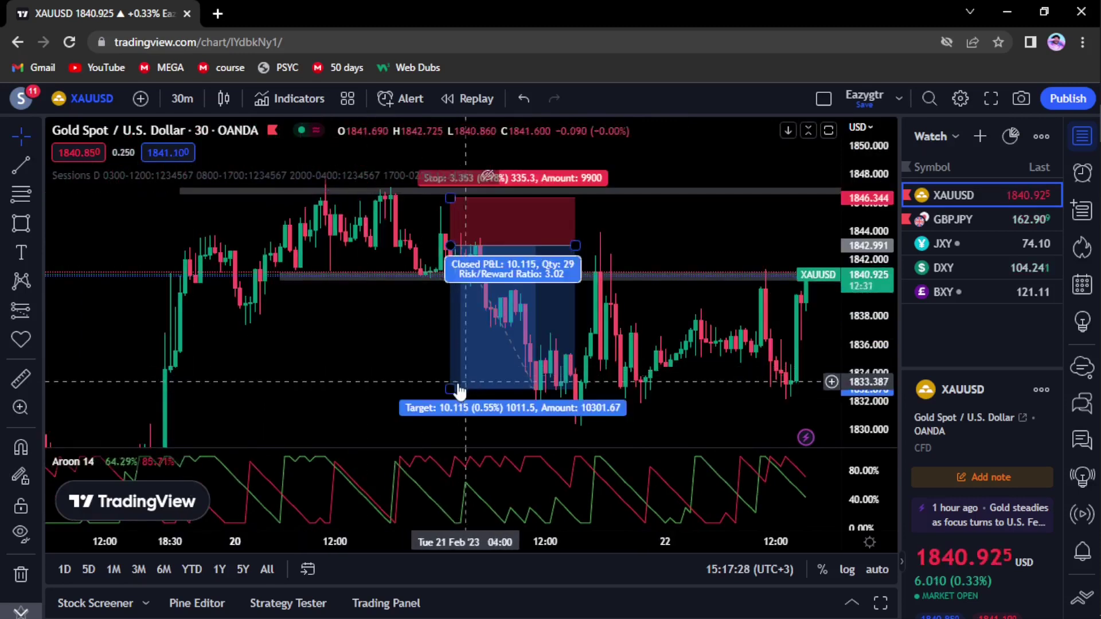
{"action": "left_click_drag", "start_coordinate": [458, 388], "coordinate": [450, 313]}
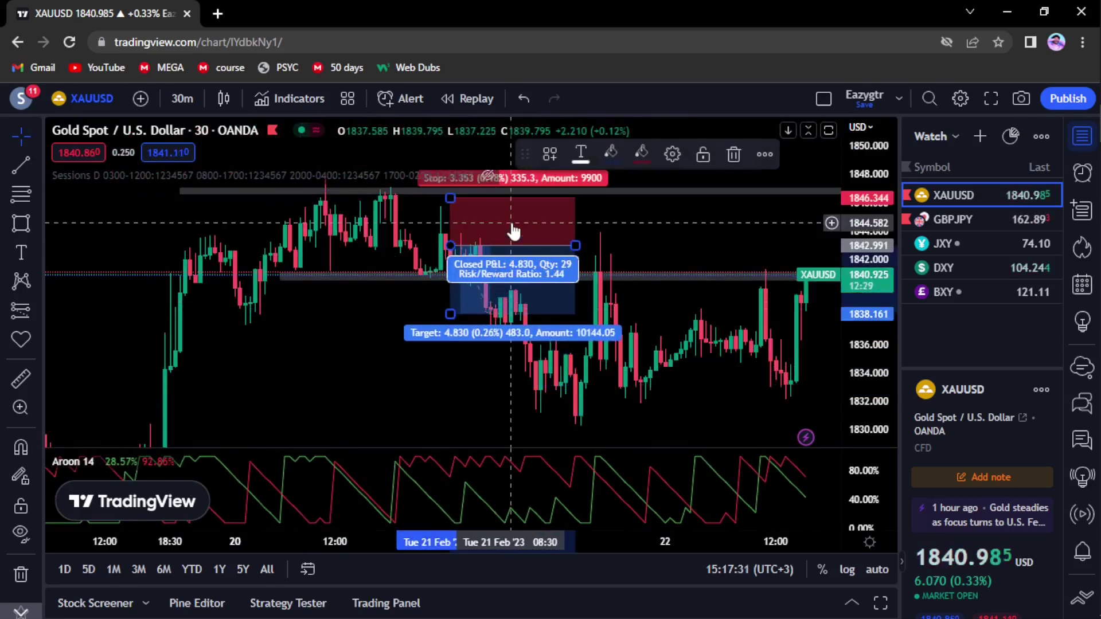
{"action": "left_click", "coordinate": [733, 156]}
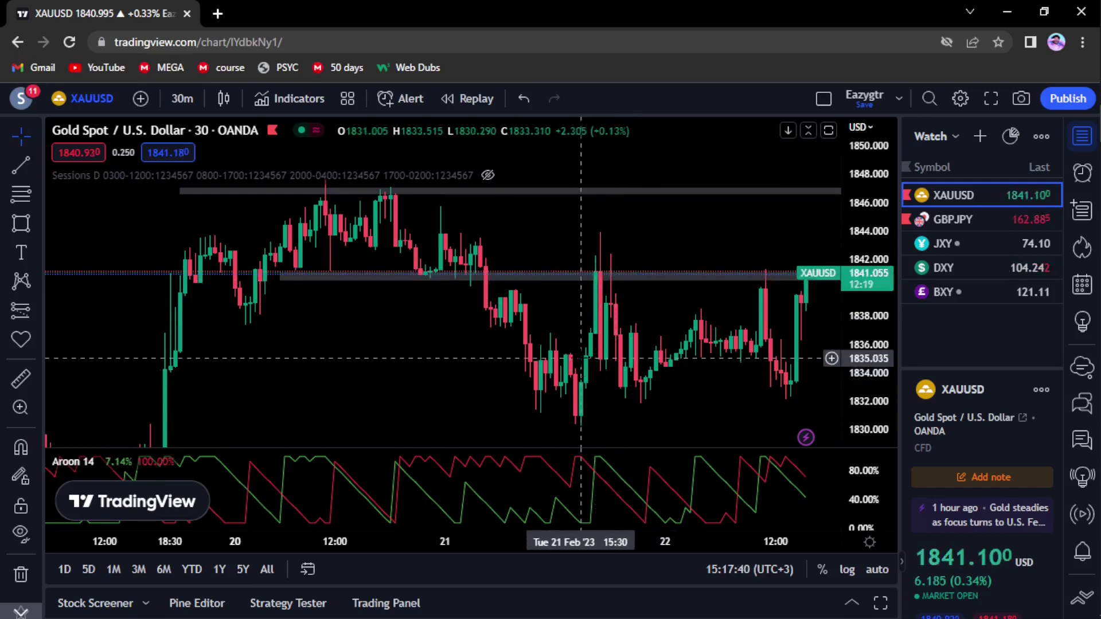
Step: Zoom in and pan the chart to show the later candles
{"action": "scroll", "coordinate": [585, 396], "scroll_direction": "up", "scroll_amount": 2}
{"action": "scroll", "coordinate": [584, 396], "scroll_direction": "up", "scroll_amount": 2}
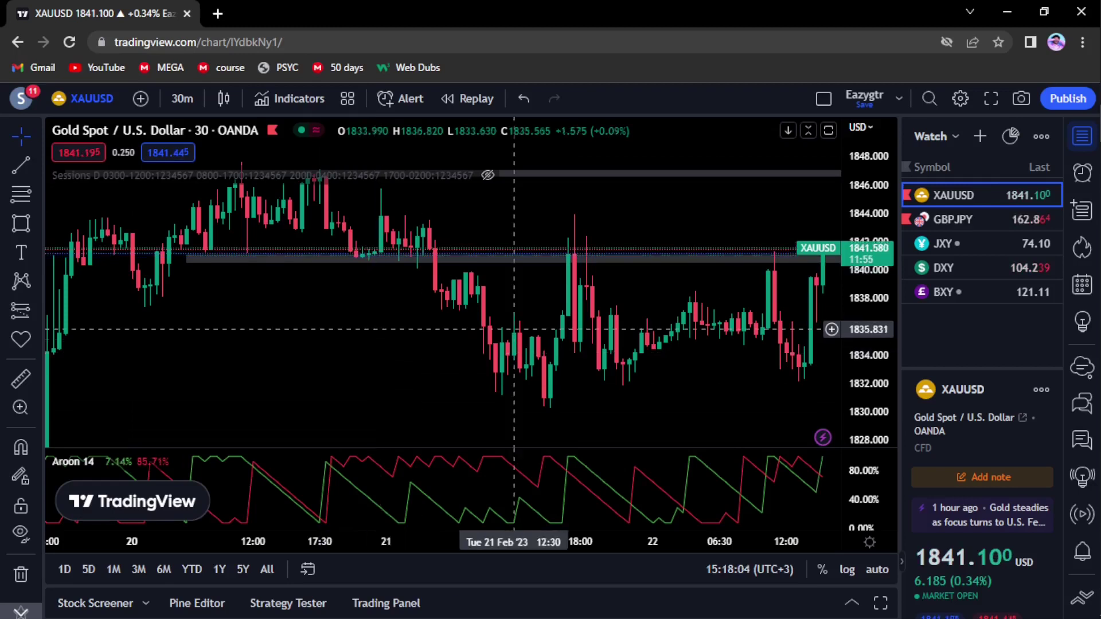
{"action": "left_click_drag", "start_coordinate": [688, 370], "coordinate": [562, 370]}
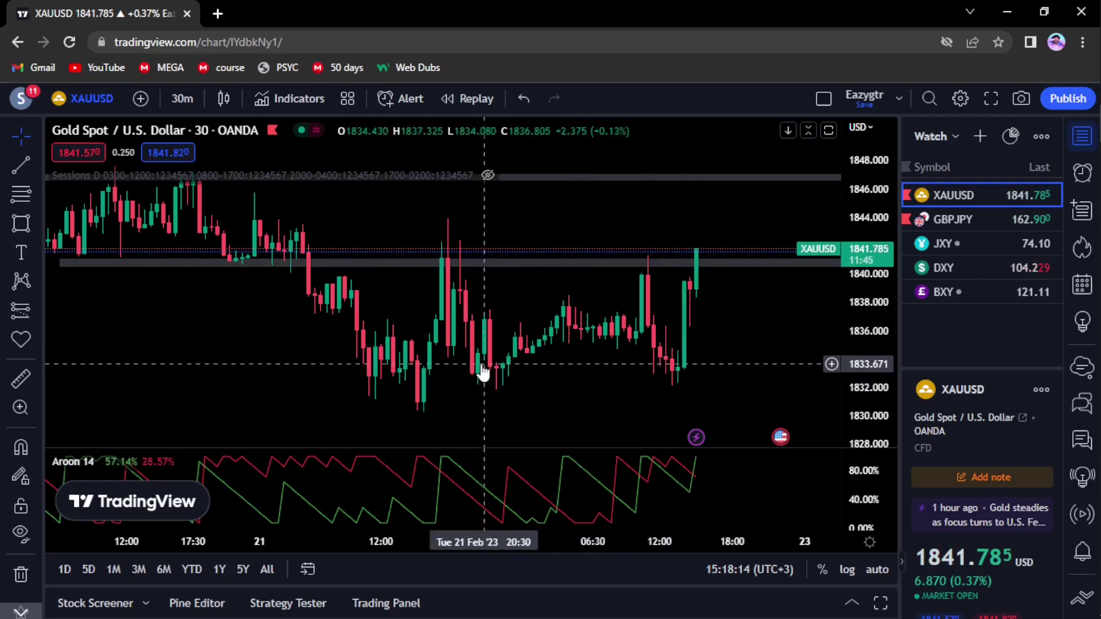
{"action": "scroll", "coordinate": [442, 378], "scroll_direction": "up", "scroll_amount": 3}
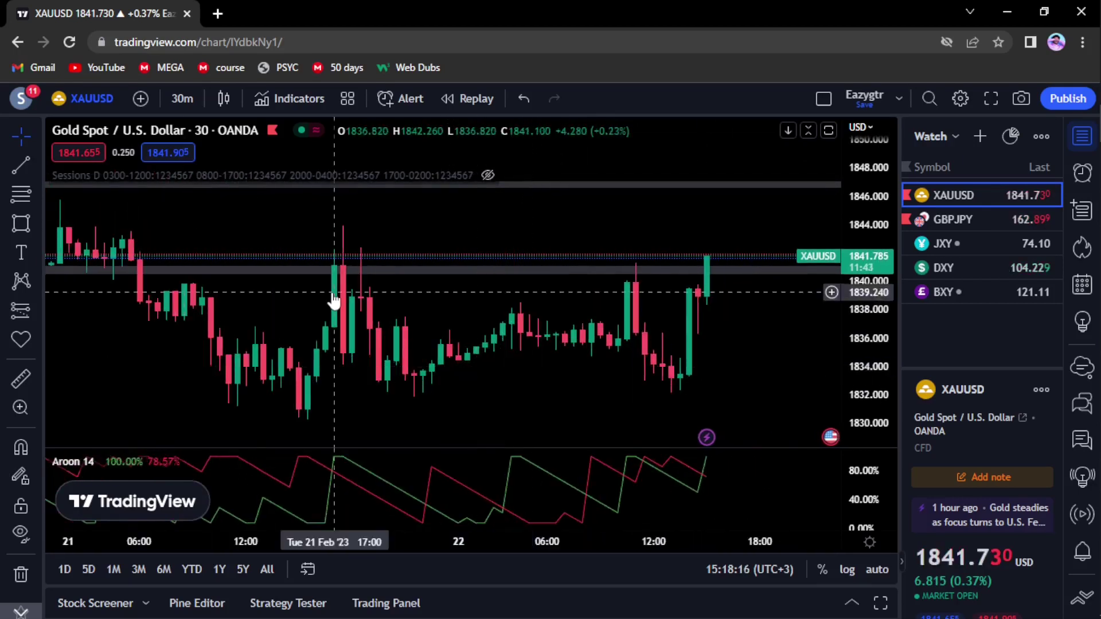
{"action": "scroll", "coordinate": [281, 300], "scroll_direction": "left", "scroll_amount": 2}
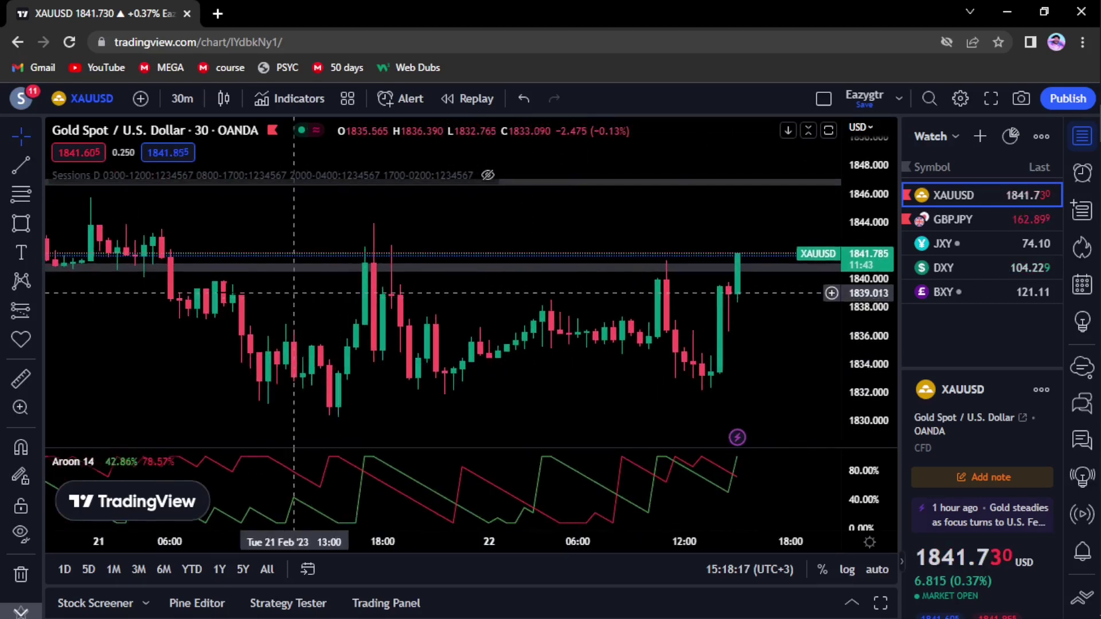
Step: Draw orange horizontal lines at 1835.547 and 1832.478
{"action": "left_click", "coordinate": [33, 214]}
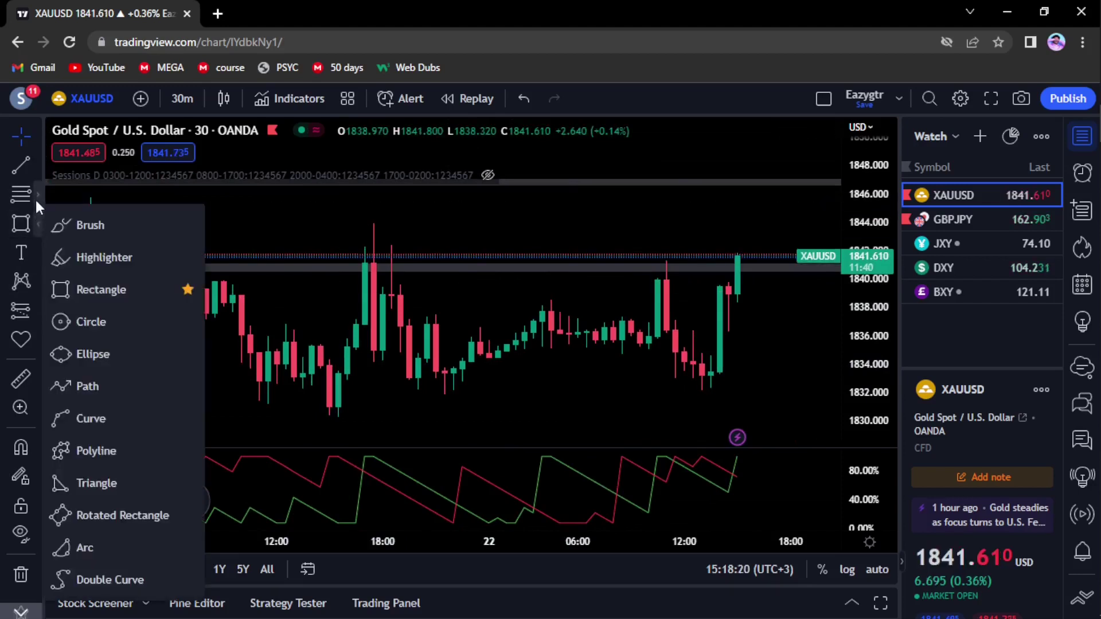
{"action": "left_click", "coordinate": [35, 195]}
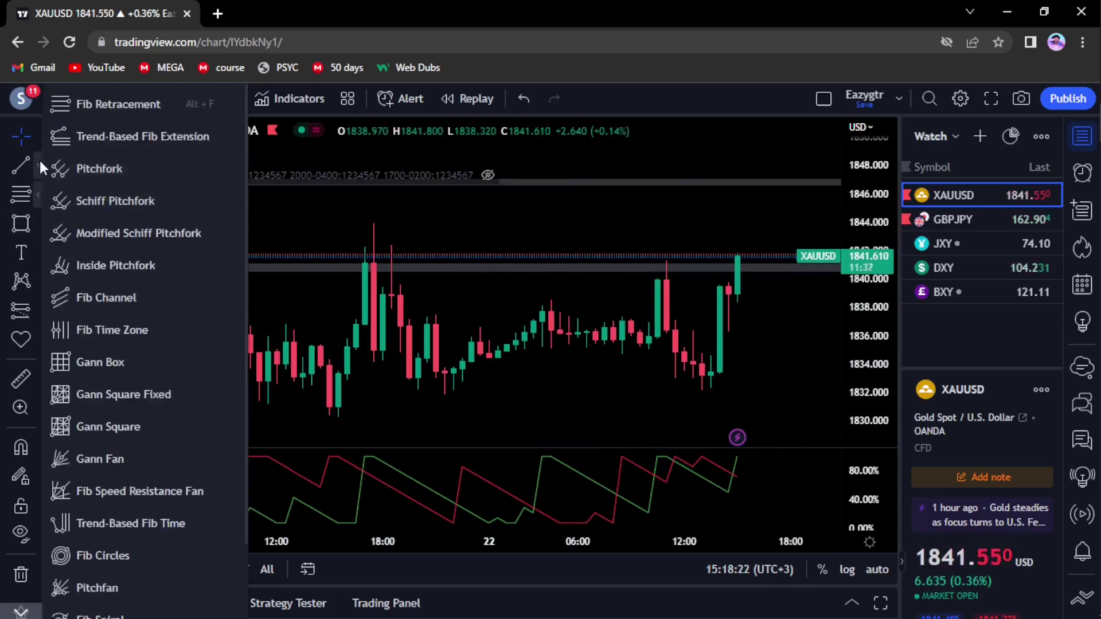
{"action": "left_click", "coordinate": [39, 163]}
{"action": "left_click", "coordinate": [121, 340]}
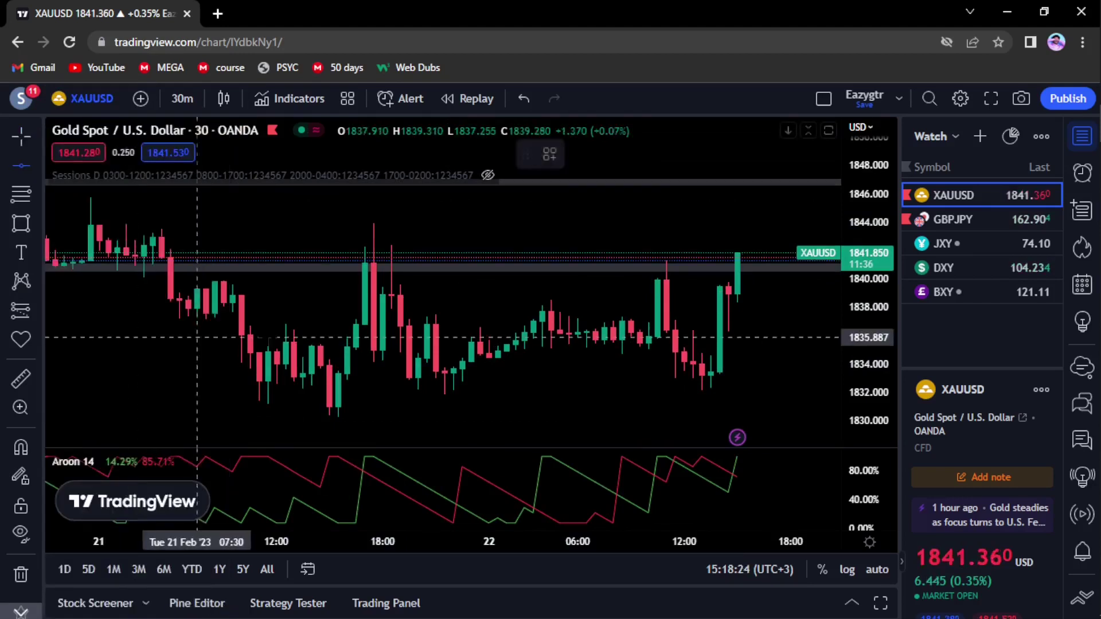
{"action": "left_click", "coordinate": [293, 343]}
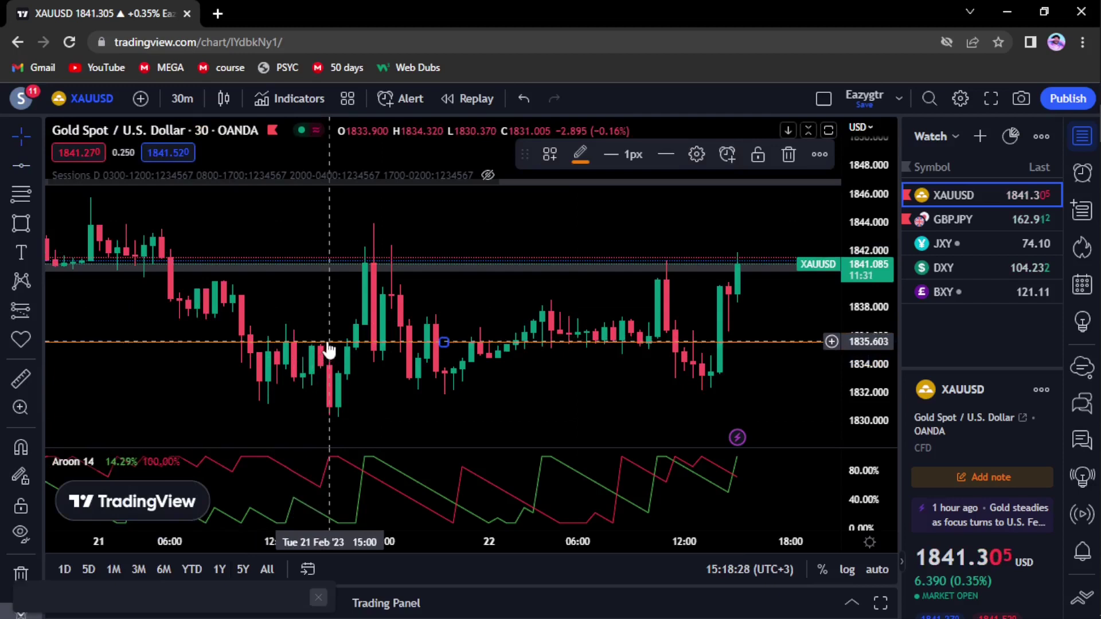
{"action": "left_click", "coordinate": [26, 166]}
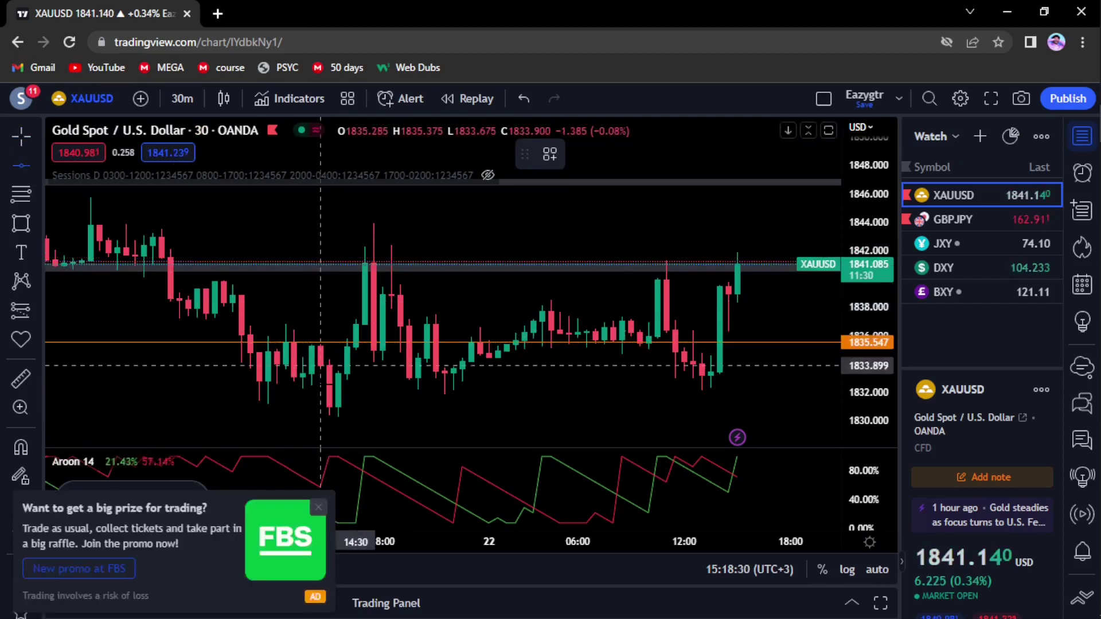
{"action": "left_click", "coordinate": [338, 385]}
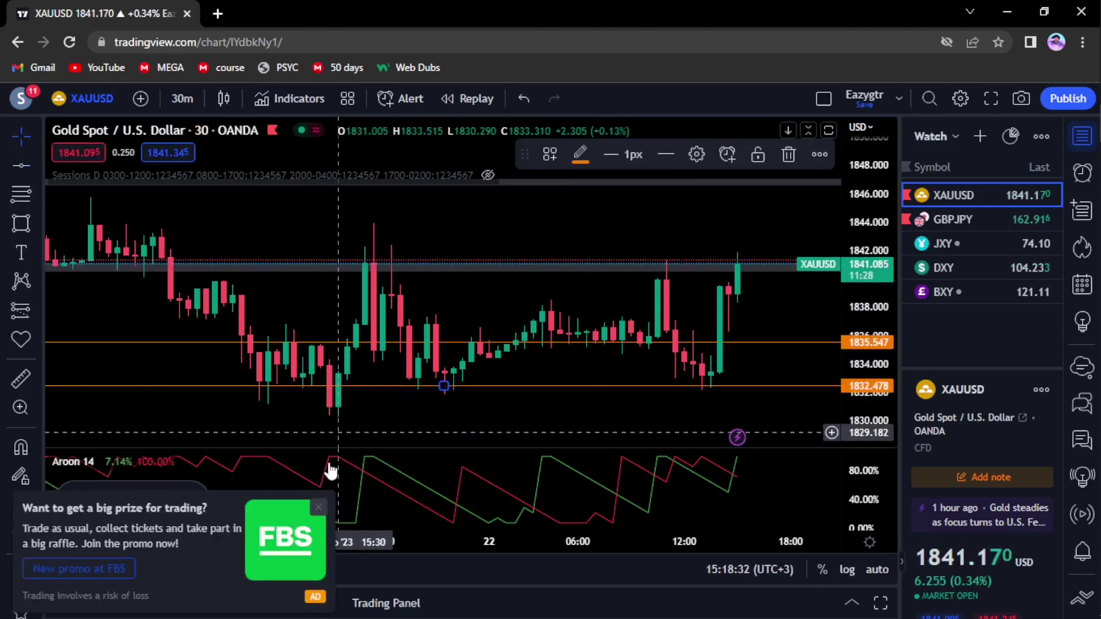
Step: Dismiss the trading promotion and ad-free upgrade popups, then choose the Long Position tool
{"action": "left_click", "coordinate": [319, 507]}
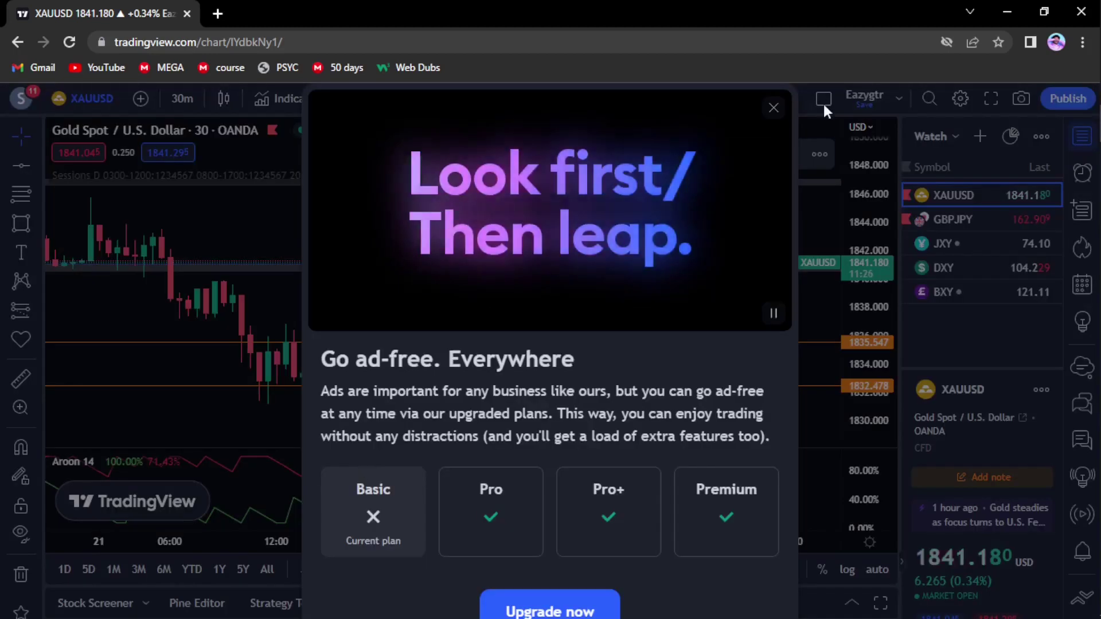
{"action": "left_click", "coordinate": [773, 108]}
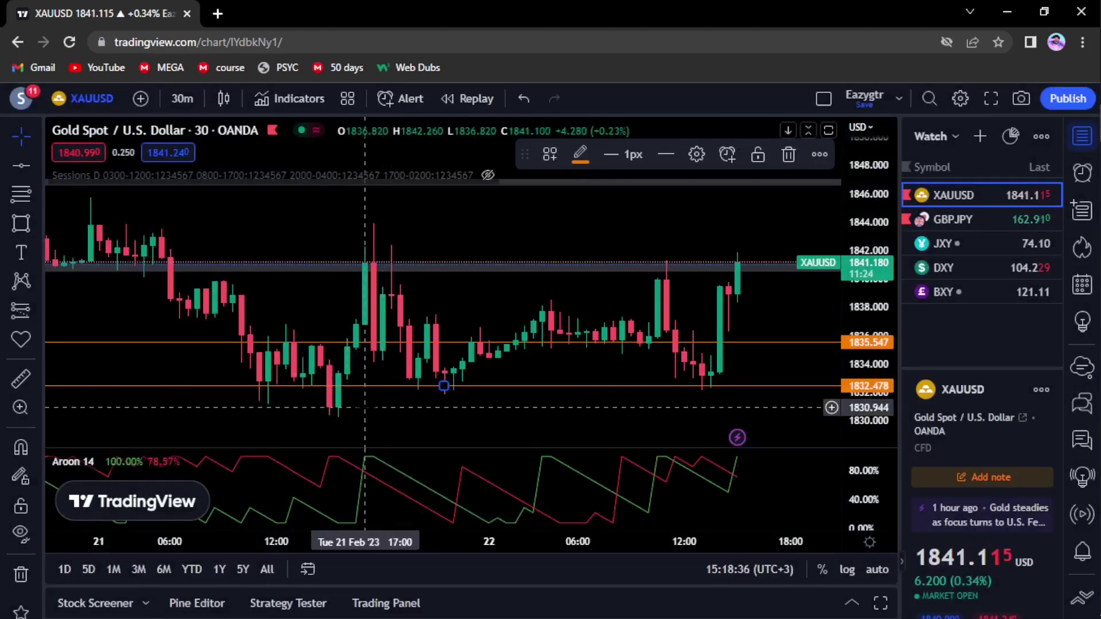
{"action": "left_click", "coordinate": [33, 310]}
{"action": "left_click", "coordinate": [71, 310]}
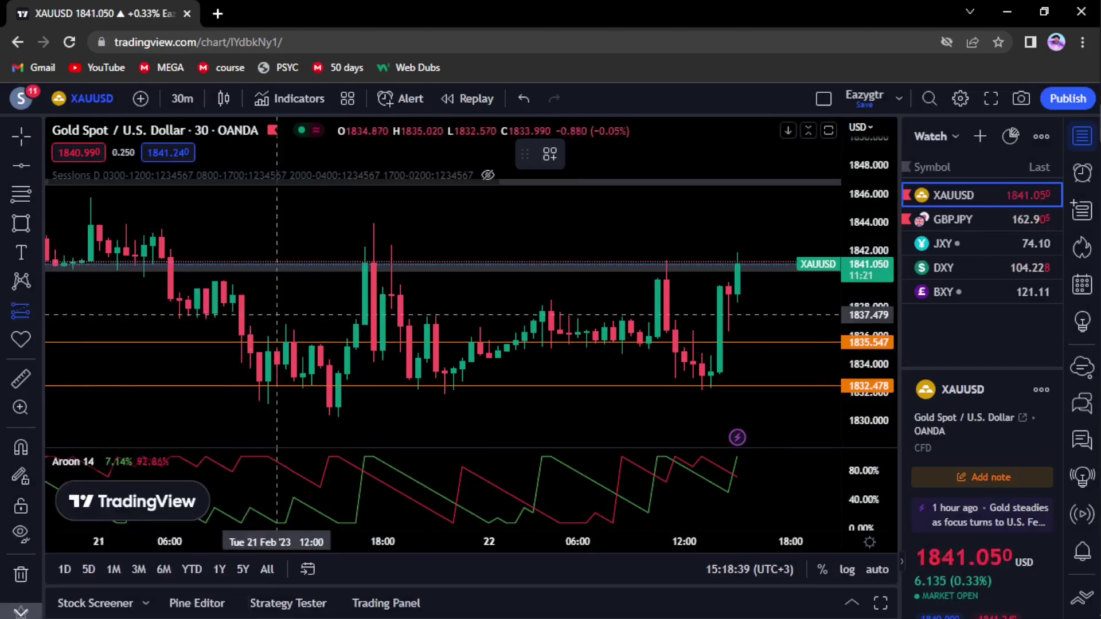
Step: Place a long position at the Feb 21 low with its target raised to about 1843.4
{"action": "left_click", "coordinate": [355, 327]}
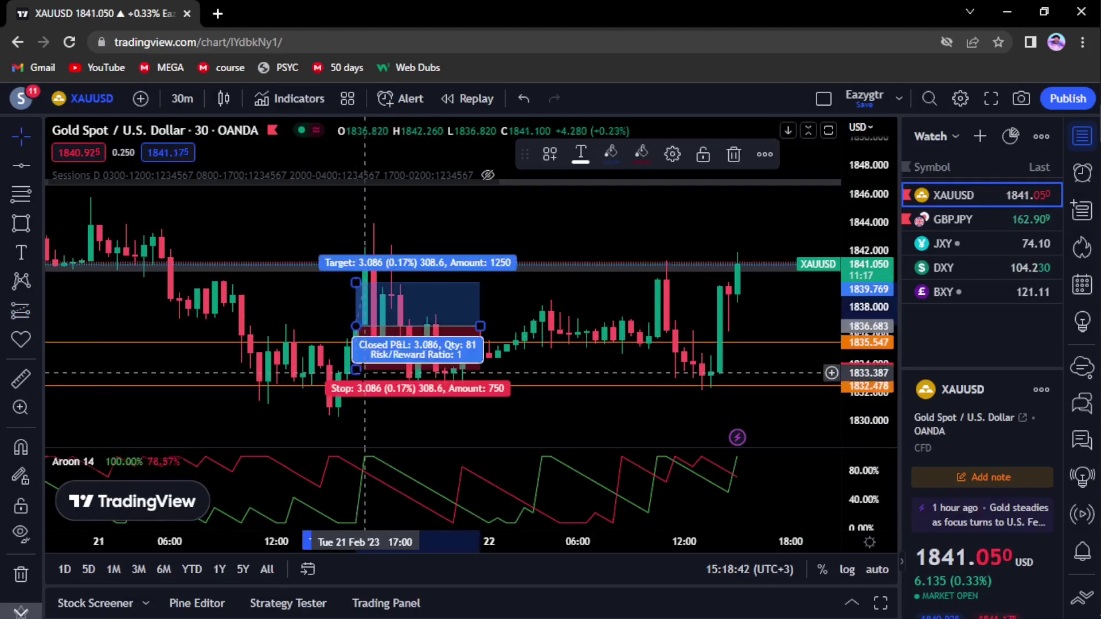
{"action": "left_click_drag", "start_coordinate": [361, 272], "coordinate": [376, 230]}
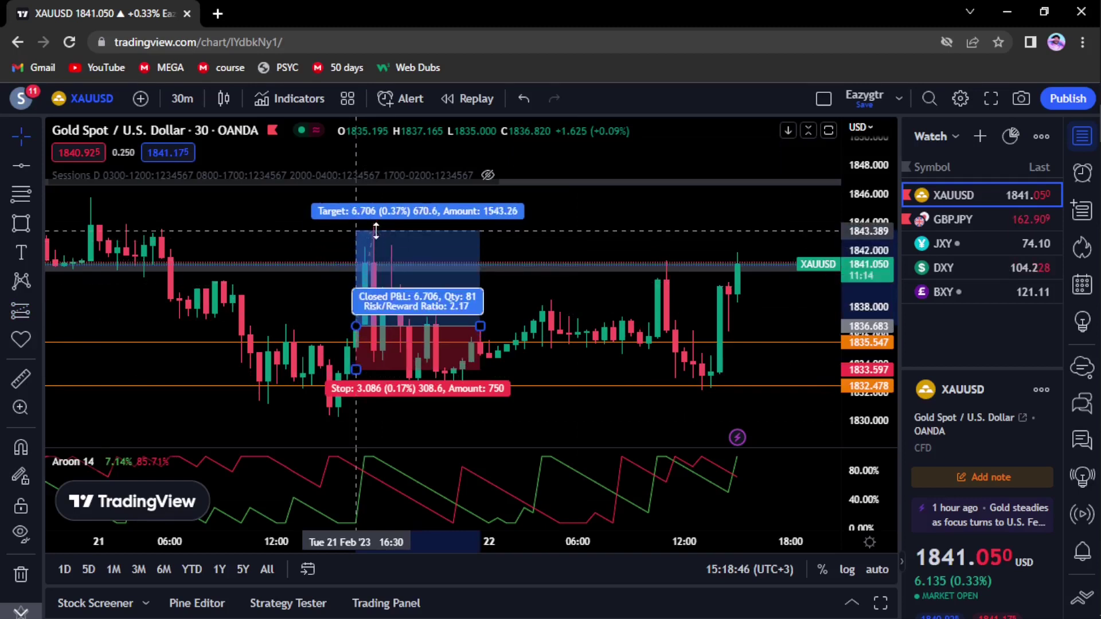
{"action": "left_click", "coordinate": [311, 243]}
{"action": "scroll", "coordinate": [311, 243], "scroll_direction": "down", "scroll_amount": 2}
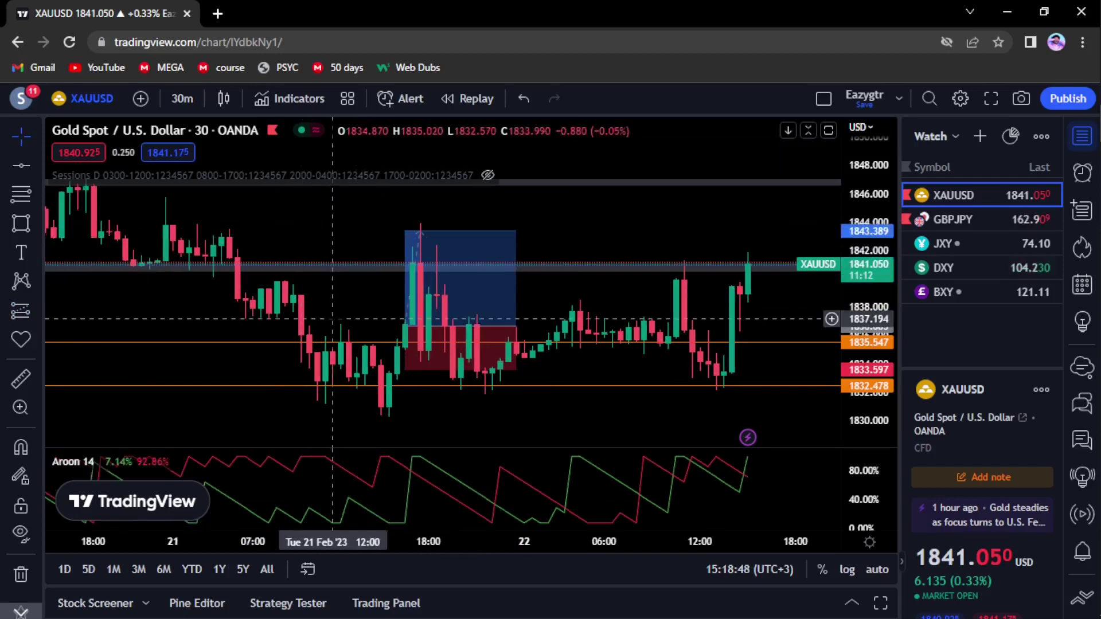
{"action": "scroll", "coordinate": [265, 319], "scroll_direction": "right", "scroll_amount": 3}
Step: Raise the long position's stop-loss to the 1836.682 entry level, removing its loss zone
{"action": "left_click", "coordinate": [300, 303]}
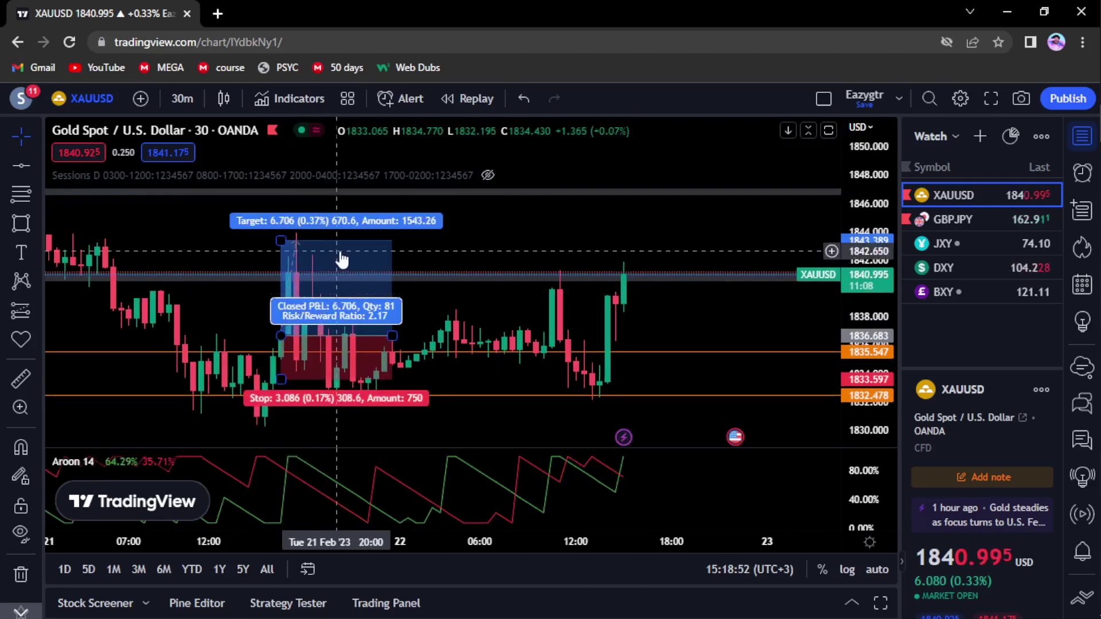
{"action": "key", "text": "Escape"}
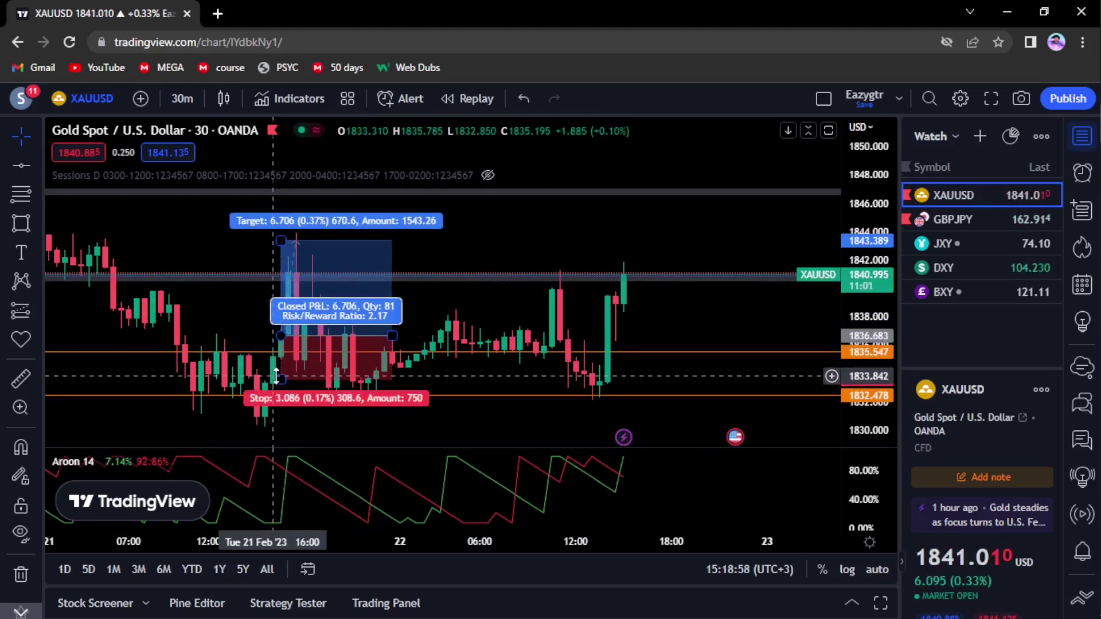
{"action": "left_click_drag", "start_coordinate": [280, 378], "coordinate": [305, 328]}
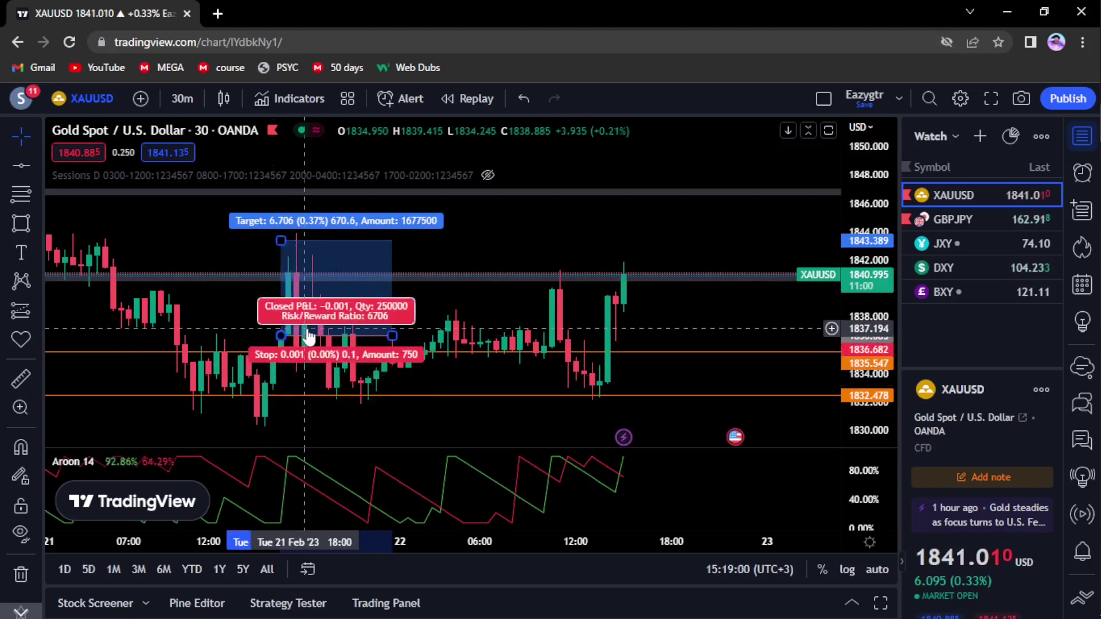
{"action": "left_click", "coordinate": [224, 300]}
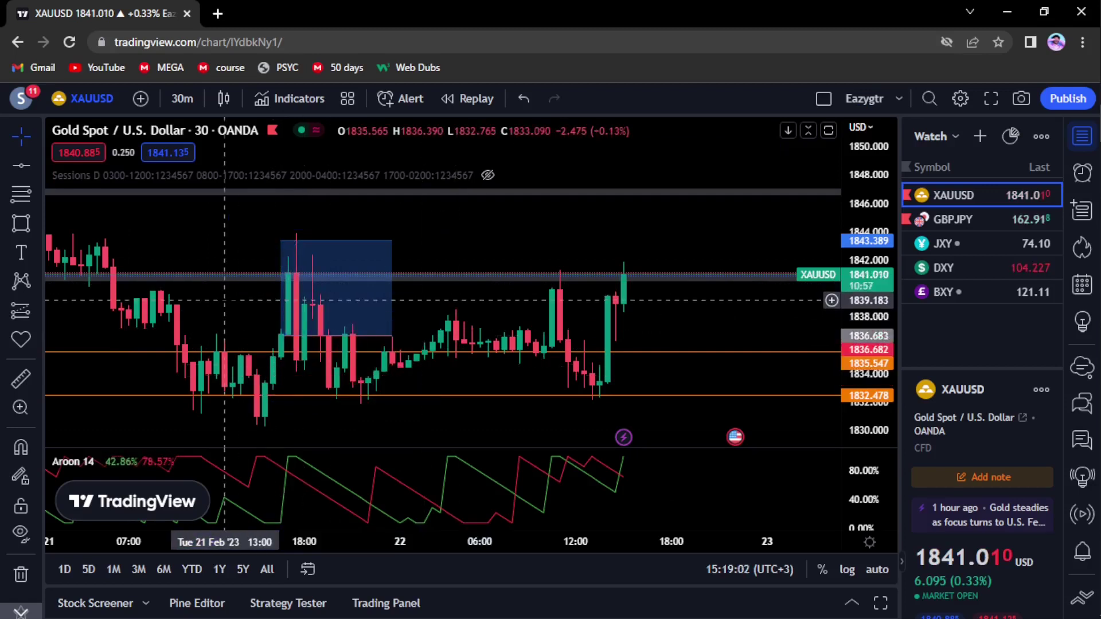
Step: Raise the long position's target, then delete the long-position drawing
{"action": "left_click_drag", "start_coordinate": [488, 226], "coordinate": [493, 283]}
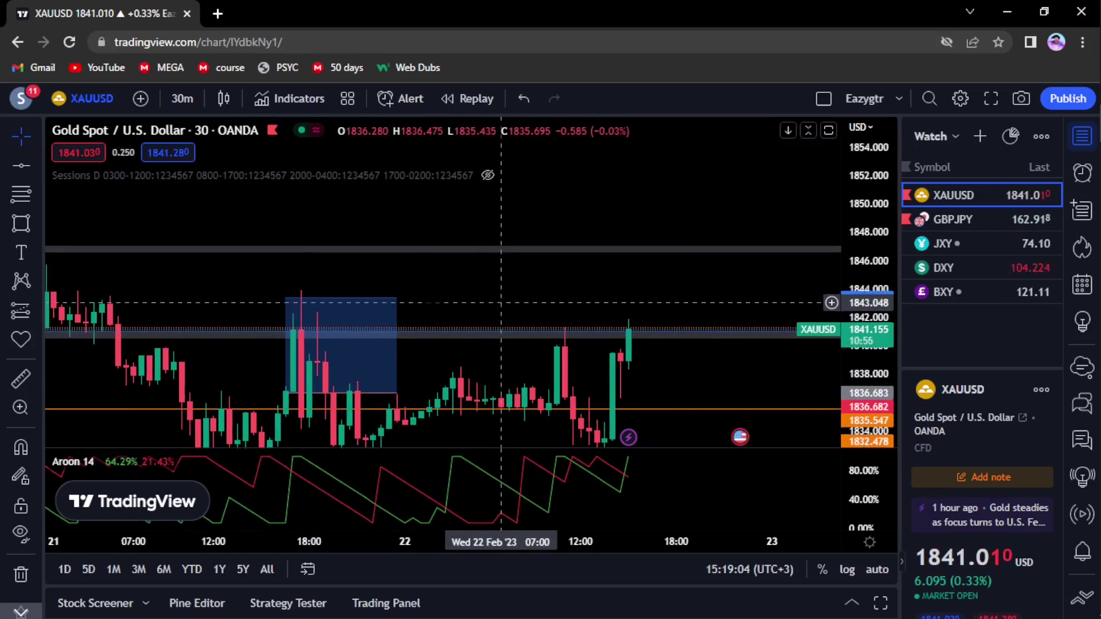
{"action": "left_click_drag", "start_coordinate": [295, 299], "coordinate": [313, 251]}
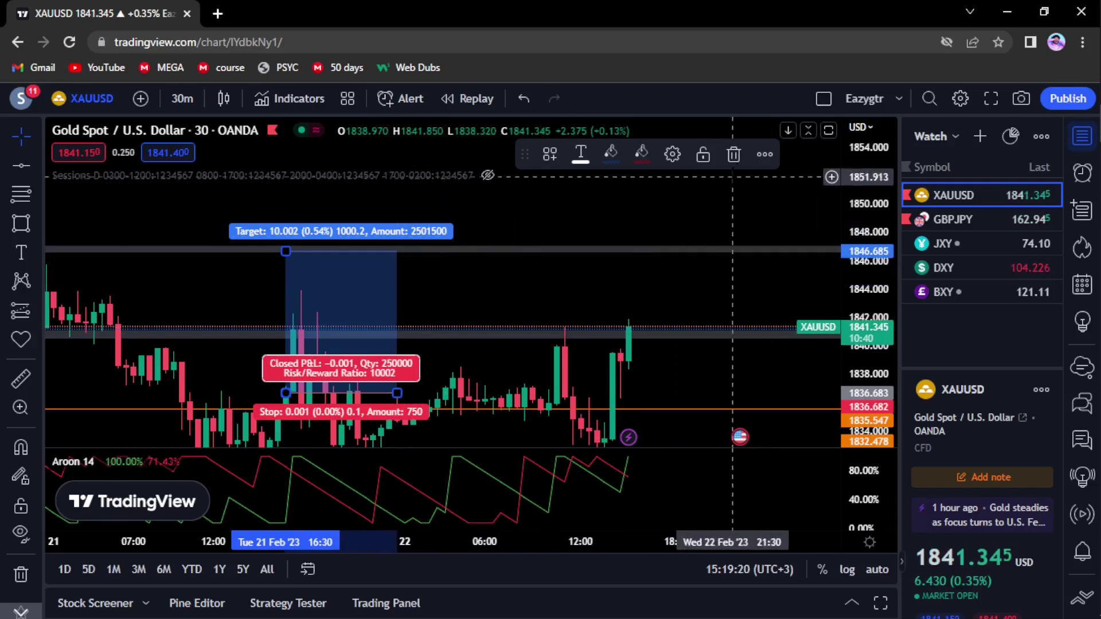
{"action": "left_click", "coordinate": [734, 155]}
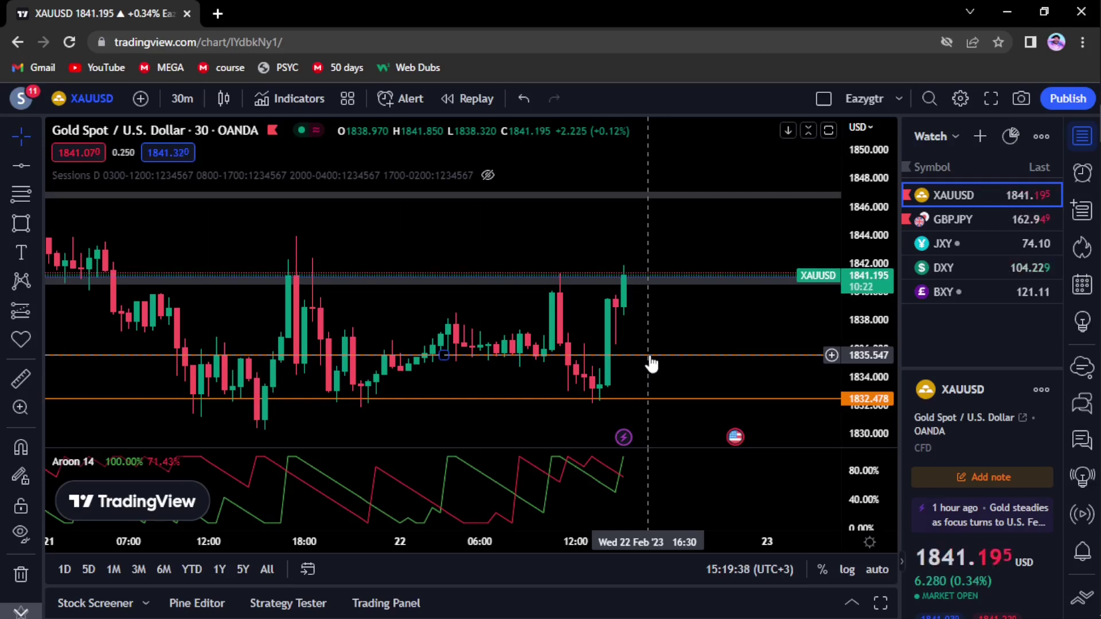
Step: Place orange horizontal lines at 1824.465 and 1820.715 around the Fri 17 Feb low
{"action": "scroll", "coordinate": [662, 344], "scroll_direction": "down", "scroll_amount": 1}
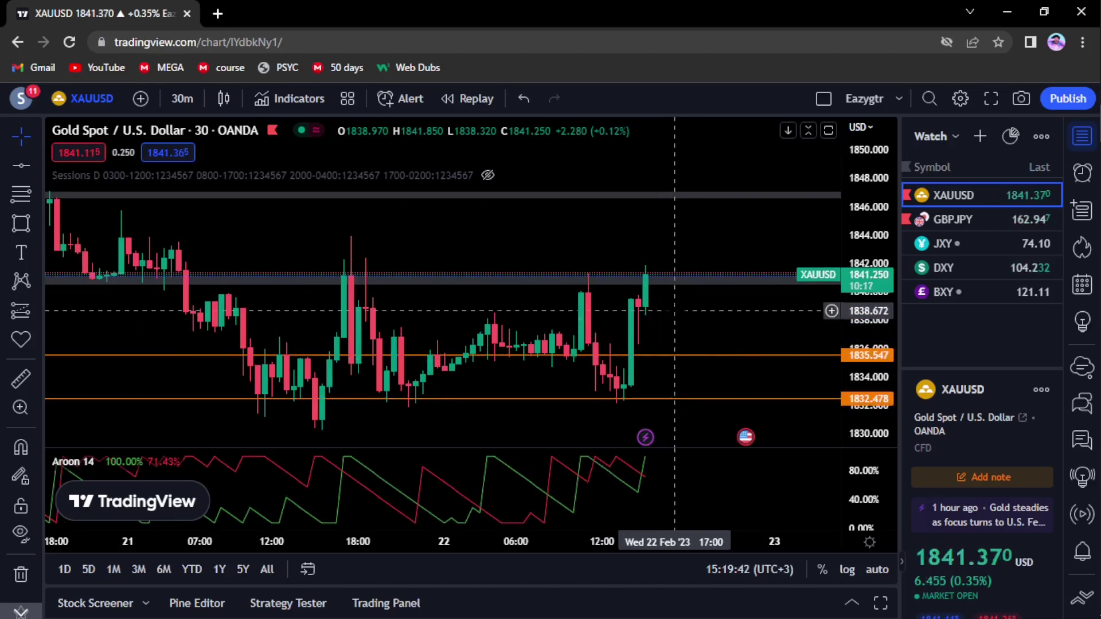
{"action": "right_click", "coordinate": [675, 356]}
{"action": "left_click", "coordinate": [441, 310]}
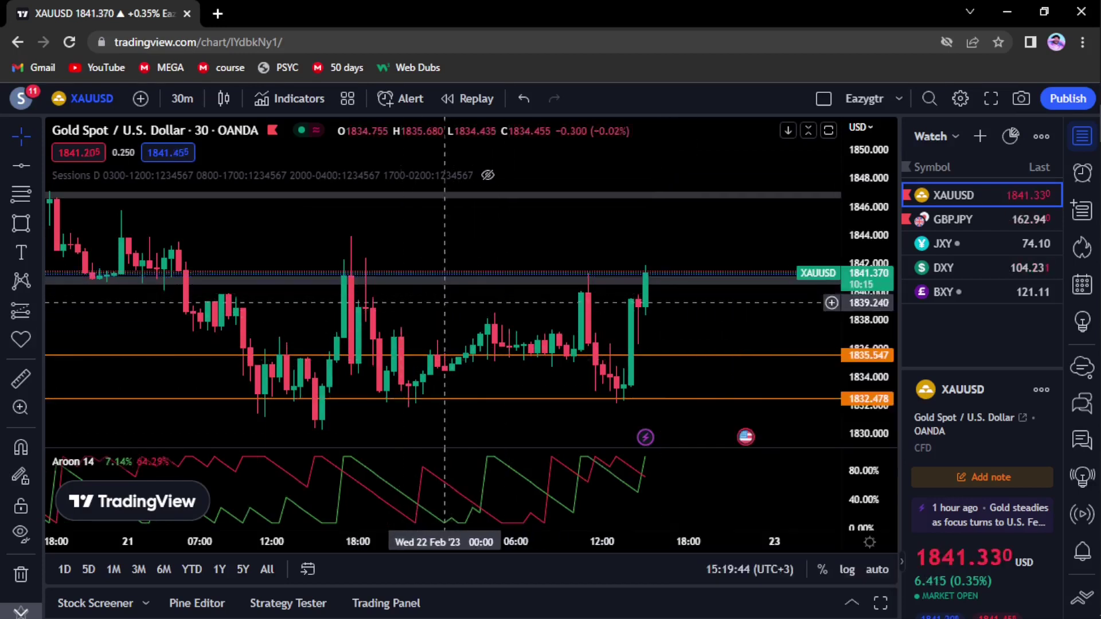
{"action": "left_click_drag", "start_coordinate": [348, 314], "coordinate": [416, 314]}
{"action": "left_click_drag", "start_coordinate": [319, 314], "coordinate": [480, 314]}
{"action": "left_click_drag", "start_coordinate": [374, 314], "coordinate": [356, 376]}
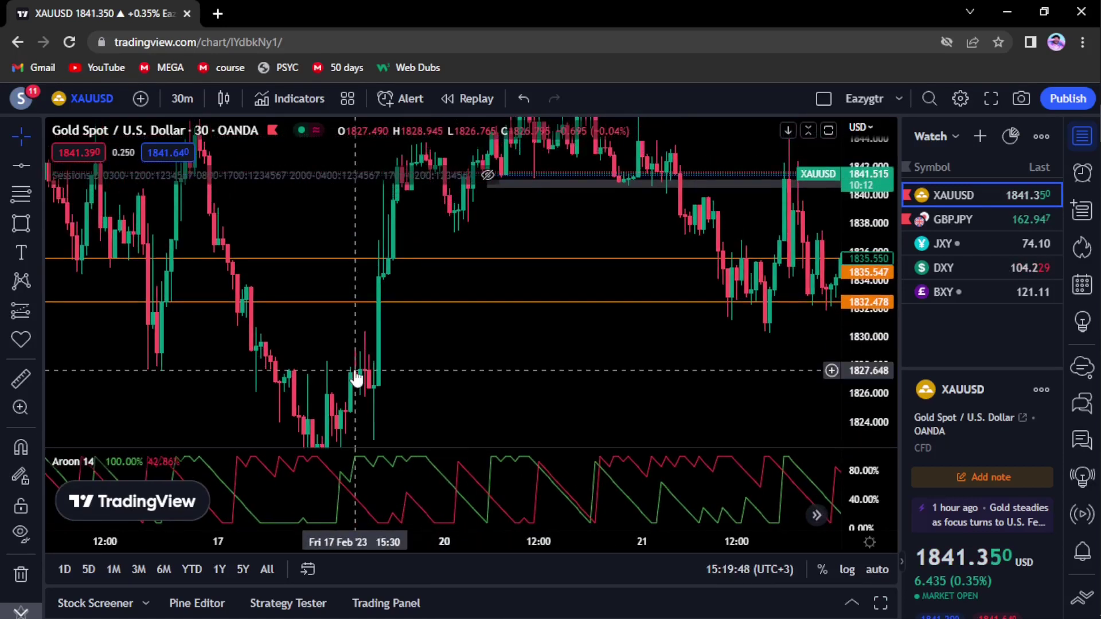
{"action": "left_click_drag", "start_coordinate": [438, 352], "coordinate": [442, 322]}
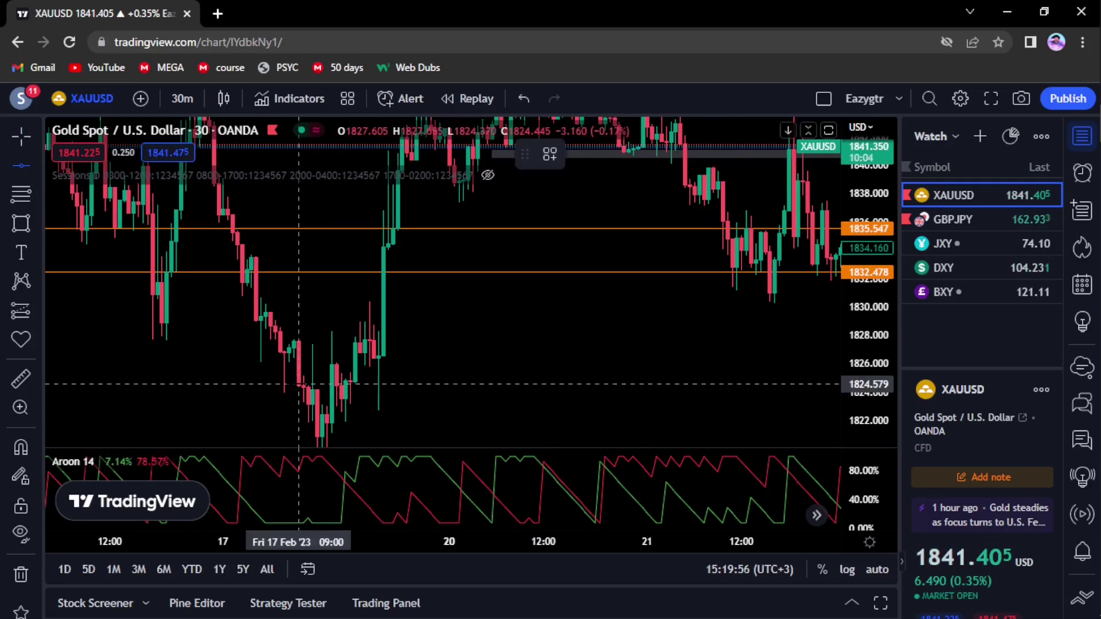
{"action": "left_click", "coordinate": [308, 386]}
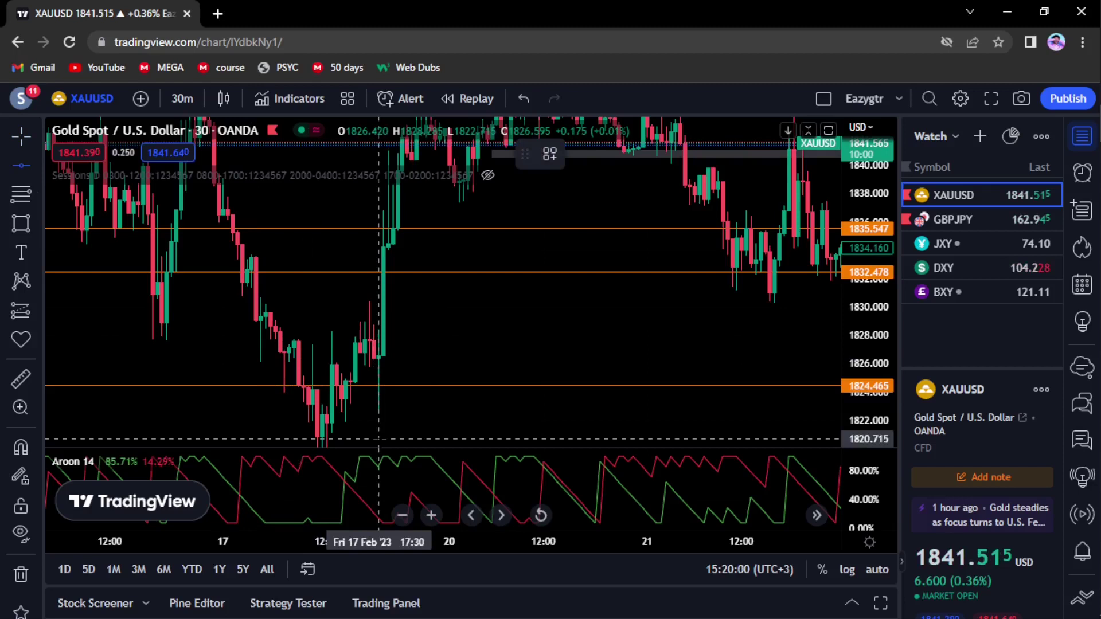
{"action": "left_click", "coordinate": [443, 439]}
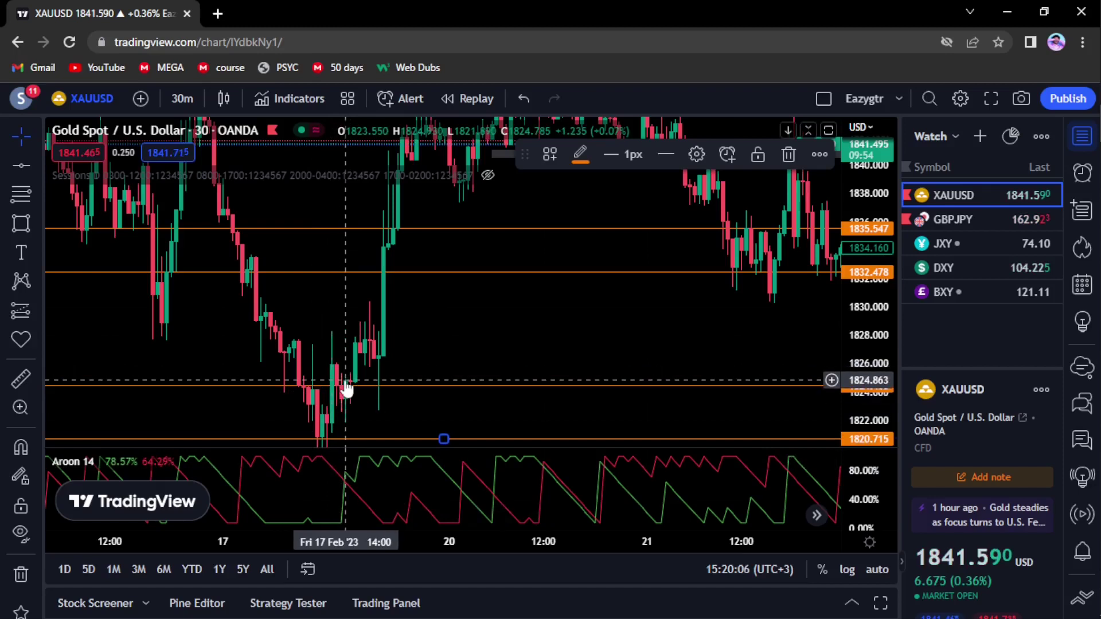
{"action": "scroll", "coordinate": [378, 356], "scroll_direction": "up", "scroll_amount": 2}
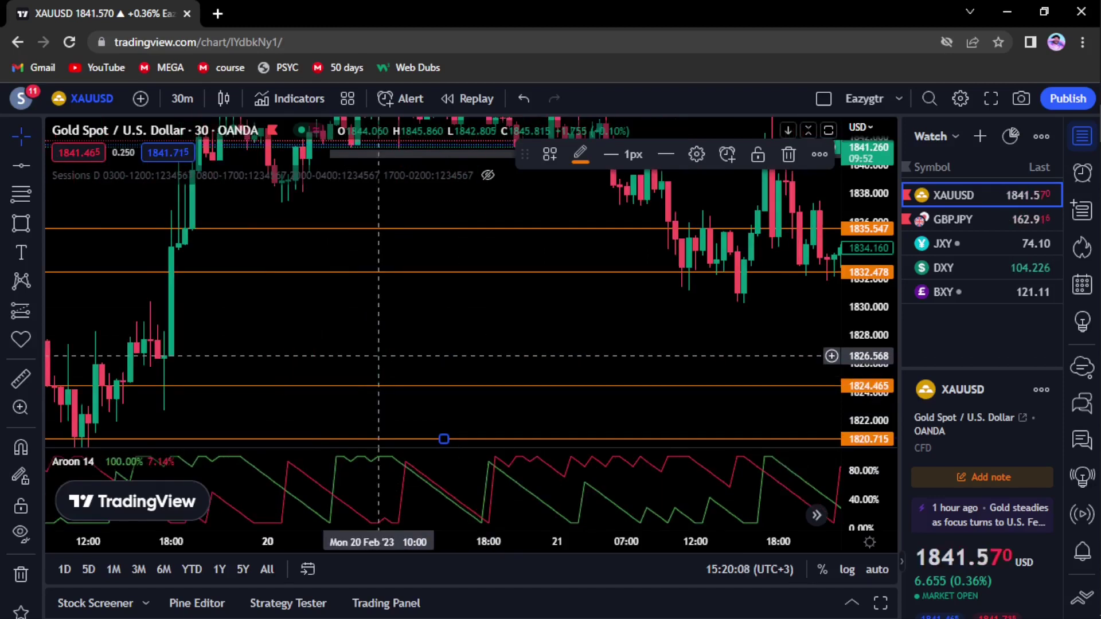
{"action": "left_click_drag", "start_coordinate": [379, 356], "coordinate": [499, 352]}
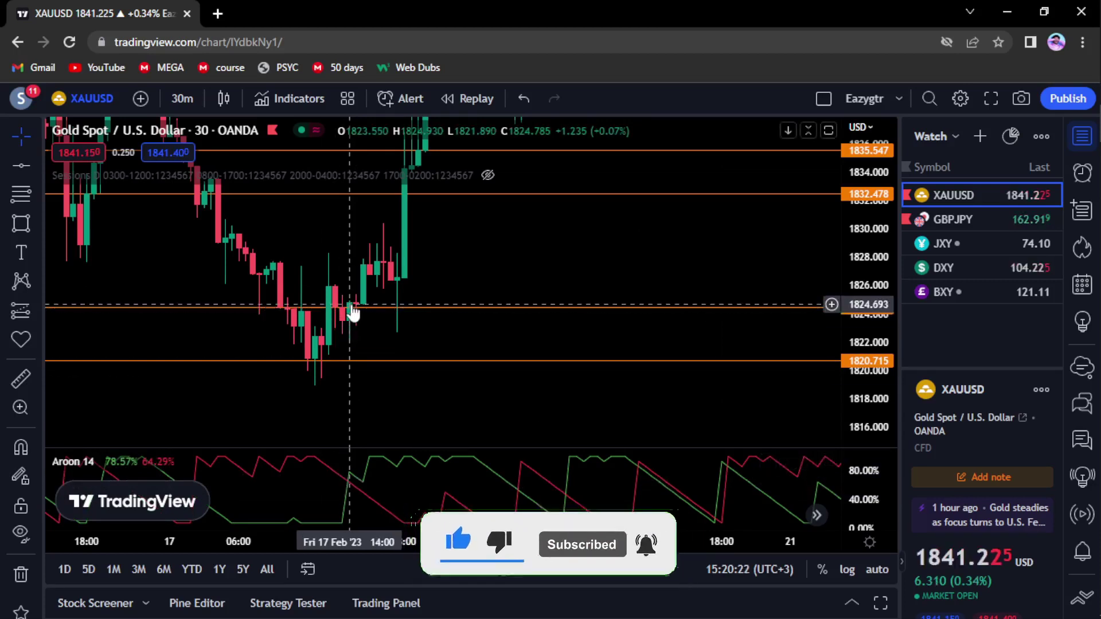
Step: Place a Long Position drawing with its entry at 1824.749 near the Feb 17 low
{"action": "left_click", "coordinate": [39, 310]}
{"action": "left_click", "coordinate": [75, 315]}
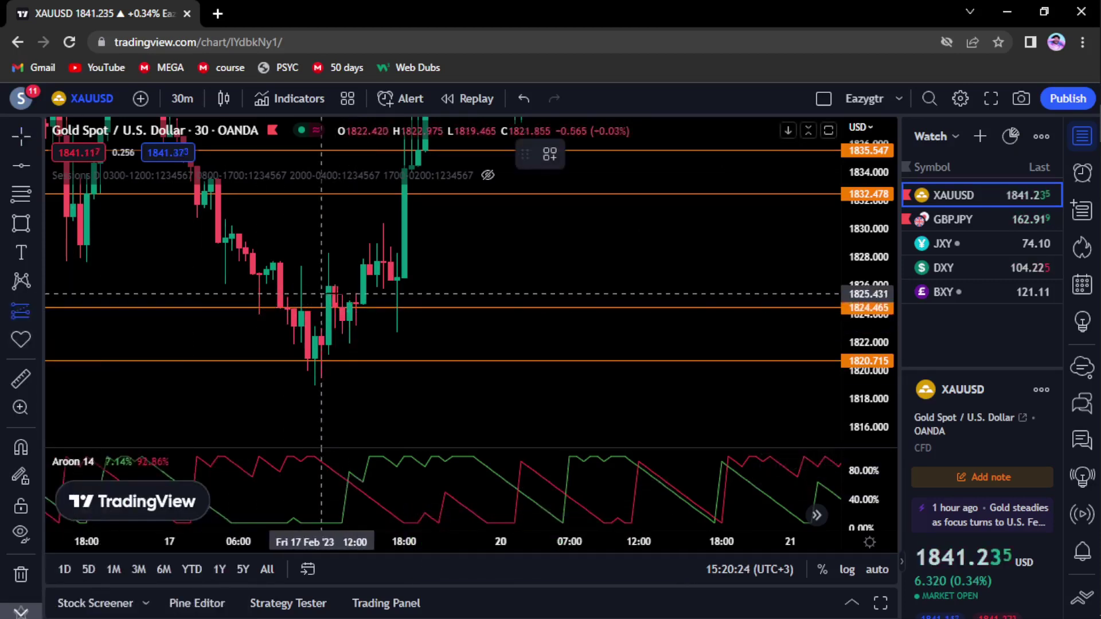
{"action": "left_click", "coordinate": [356, 303]}
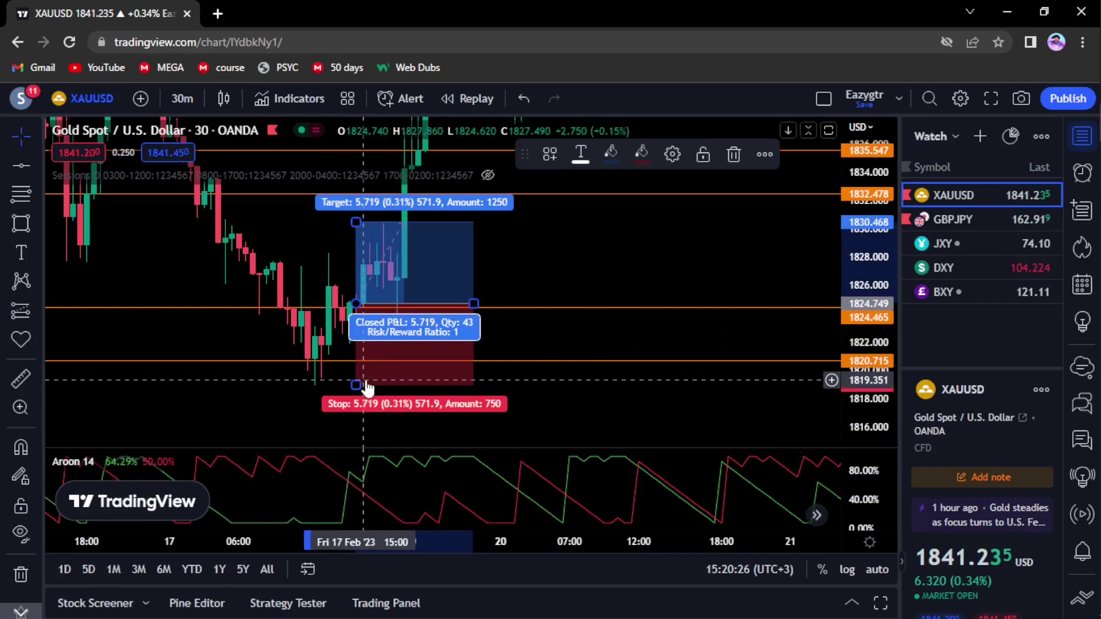
Step: Set the long trade's stop to 1821.681 and target to 1833.899, then refit the price scale
{"action": "left_click_drag", "start_coordinate": [356, 383], "coordinate": [390, 347]}
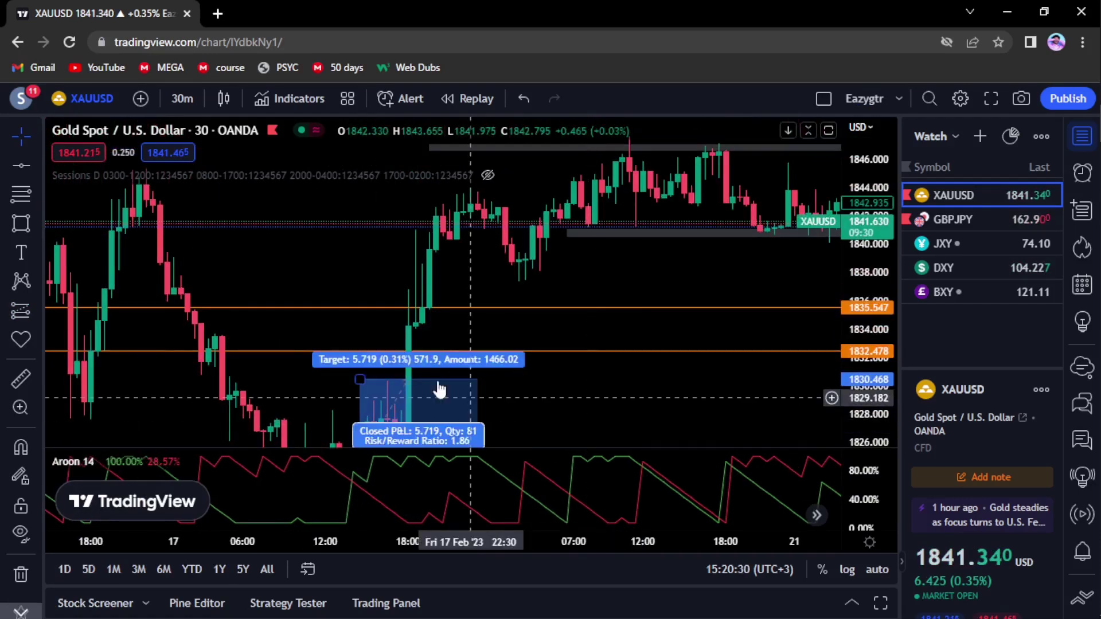
{"action": "left_click_drag", "start_coordinate": [360, 379], "coordinate": [373, 331]}
{"action": "scroll", "coordinate": [576, 370], "scroll_direction": "down", "scroll_amount": 2}
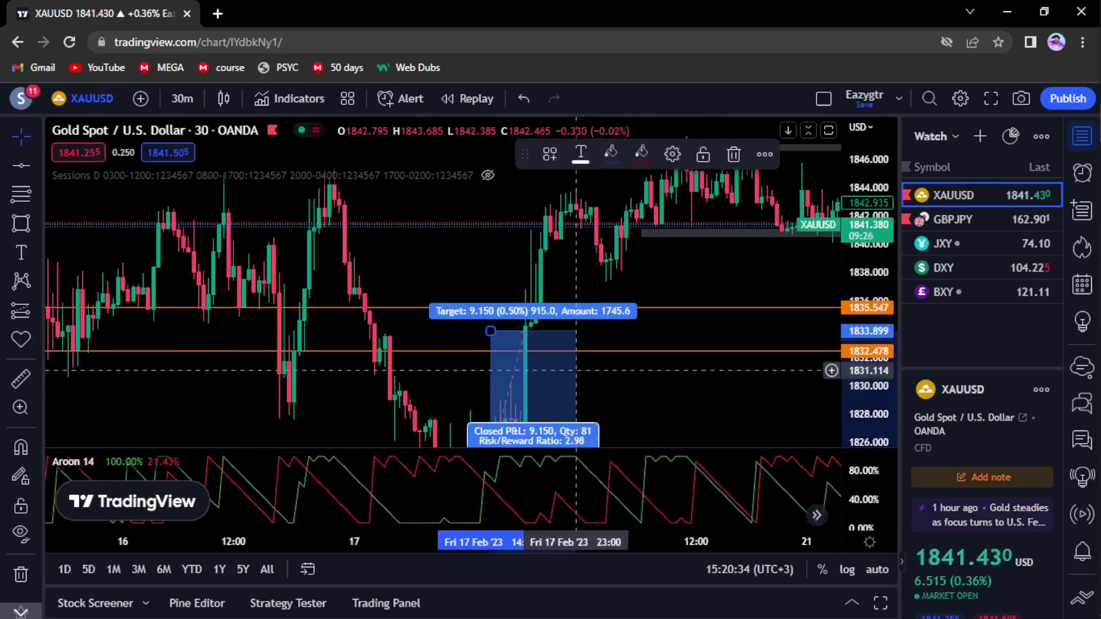
{"action": "mouse_move", "coordinate": [651, 383]}
{"action": "left_mouse_down"}
{"action": "mouse_move", "coordinate": [639, 322]}
{"action": "mouse_move", "coordinate": [580, 325]}
{"action": "left_mouse_up"}
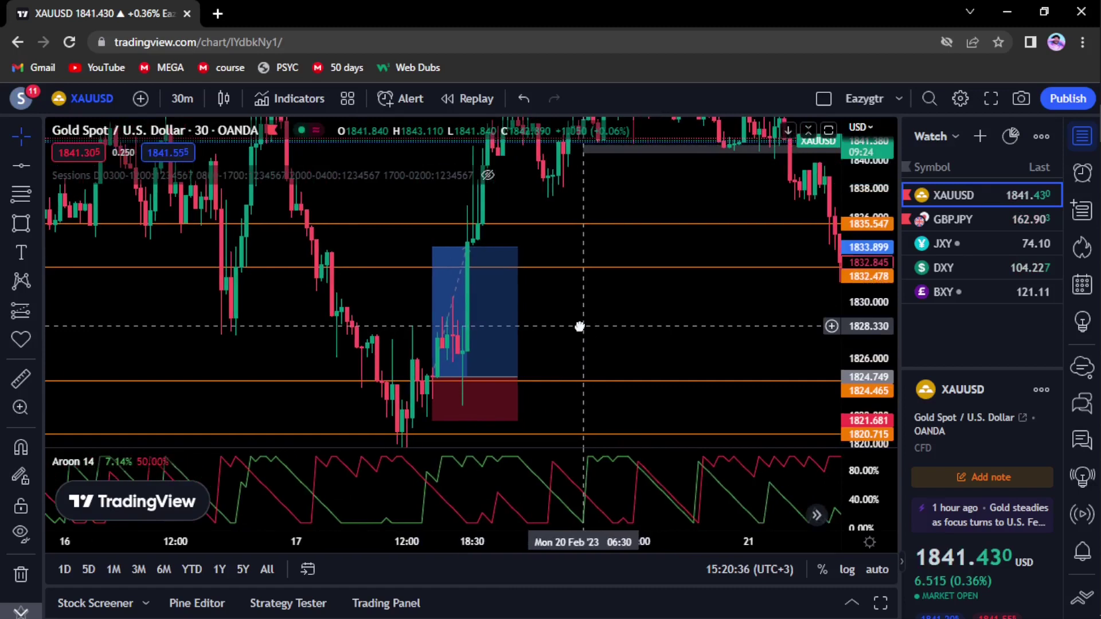
{"action": "left_click", "coordinate": [445, 319]}
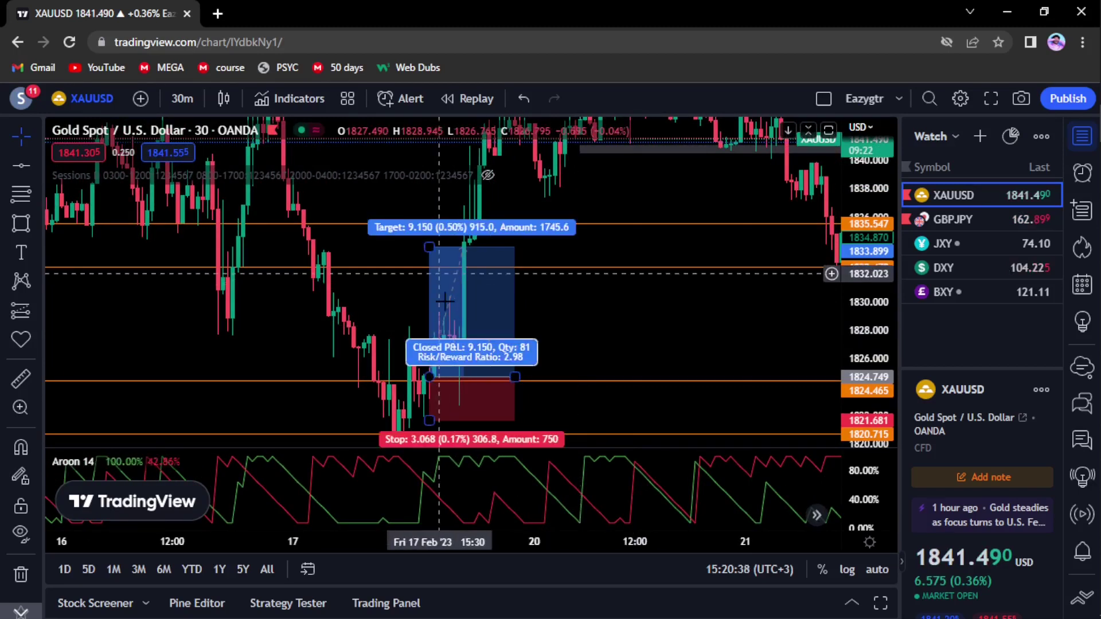
{"action": "left_click", "coordinate": [466, 324]}
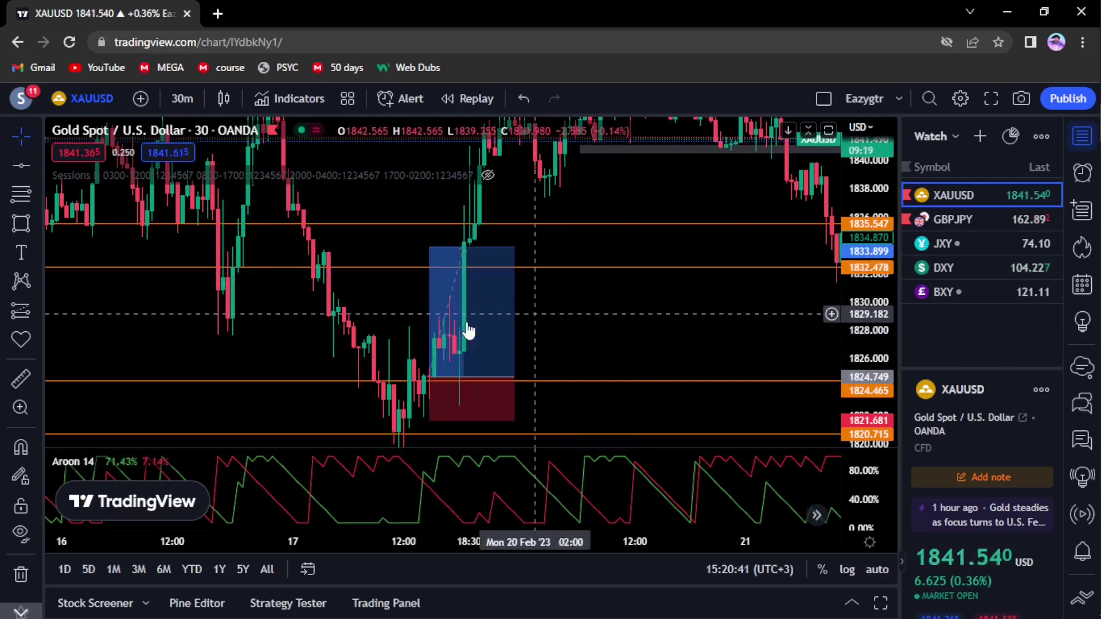
{"action": "double_click", "coordinate": [839, 267]}
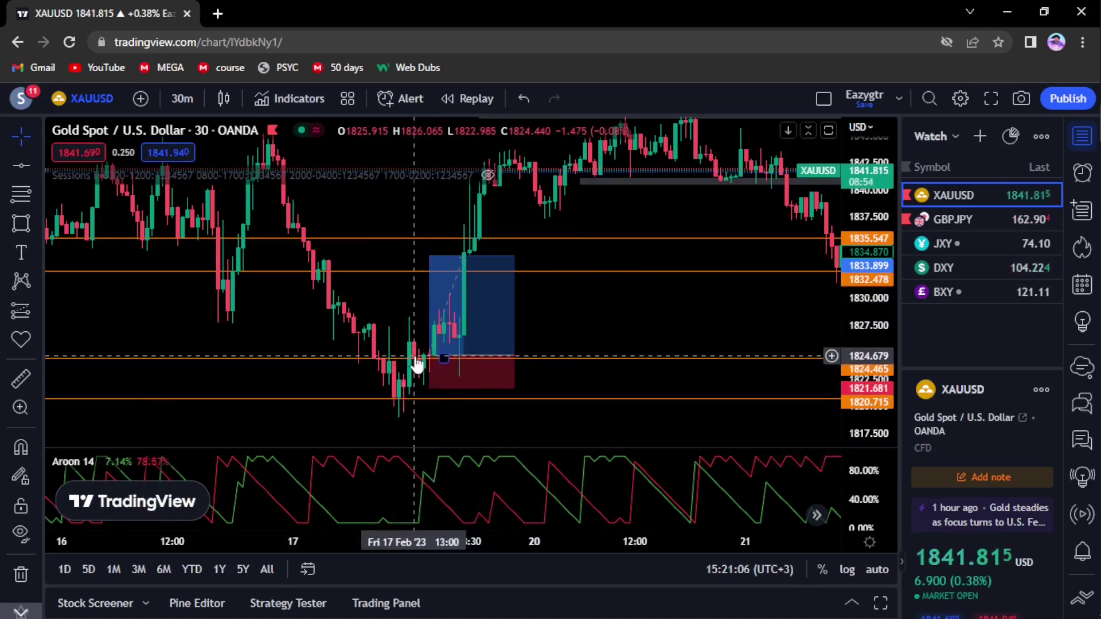
Step: Lower the long position's stop from 1821.681 to 1818.567 and compress the price scale to show more range
{"action": "left_click", "coordinate": [432, 390]}
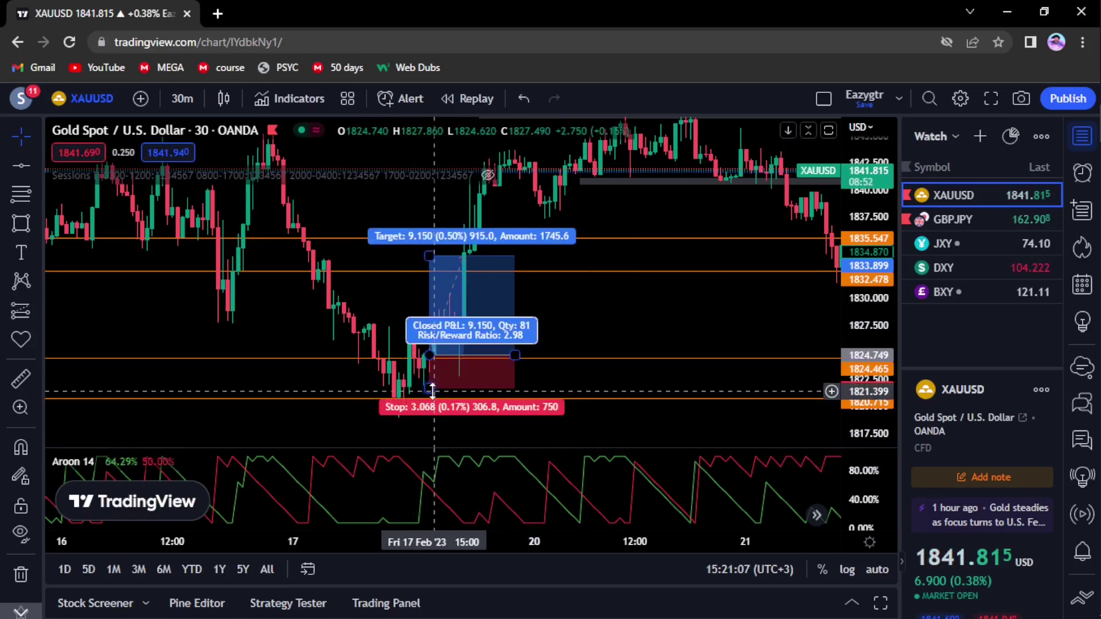
{"action": "left_click_drag", "start_coordinate": [433, 390], "coordinate": [437, 421]}
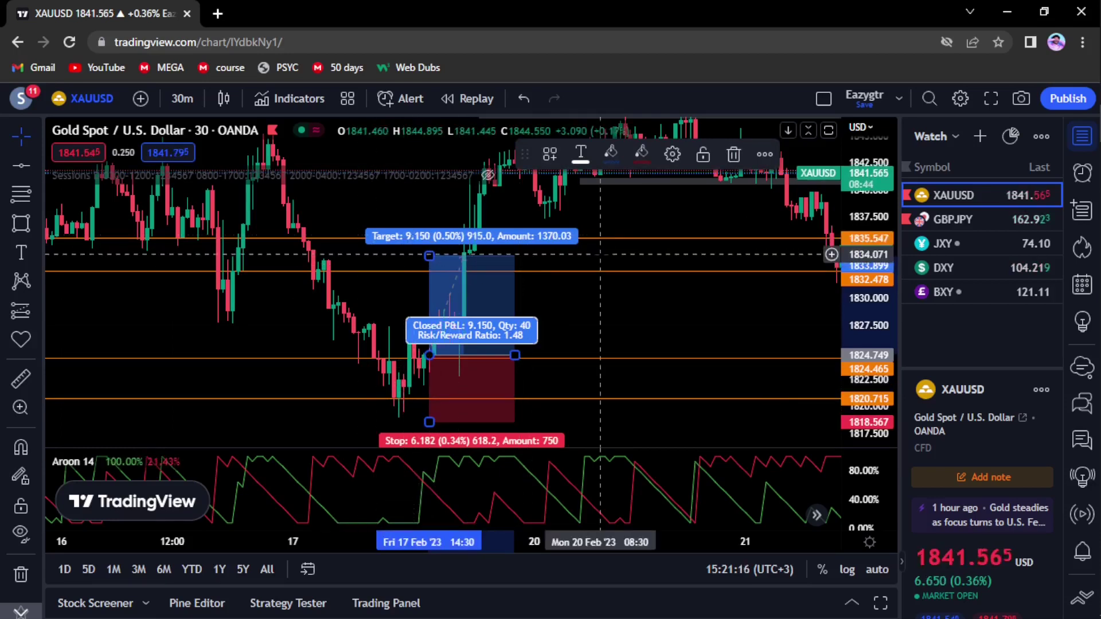
{"action": "left_click_drag", "start_coordinate": [858, 229], "coordinate": [859, 246]}
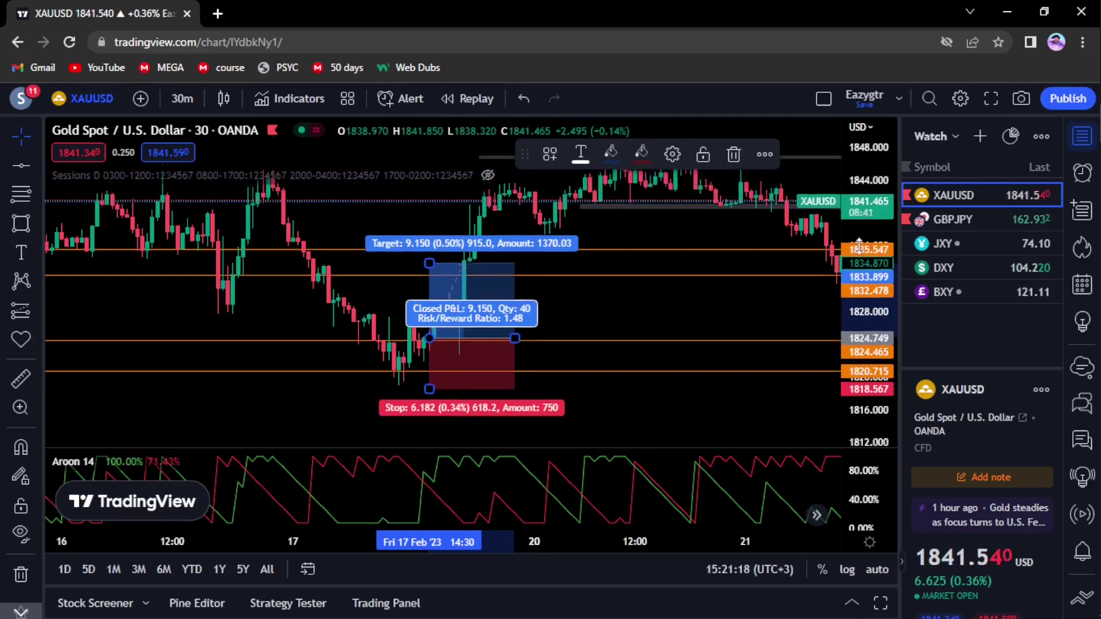
{"action": "scroll", "coordinate": [729, 293], "scroll_direction": "left", "scroll_amount": 3}
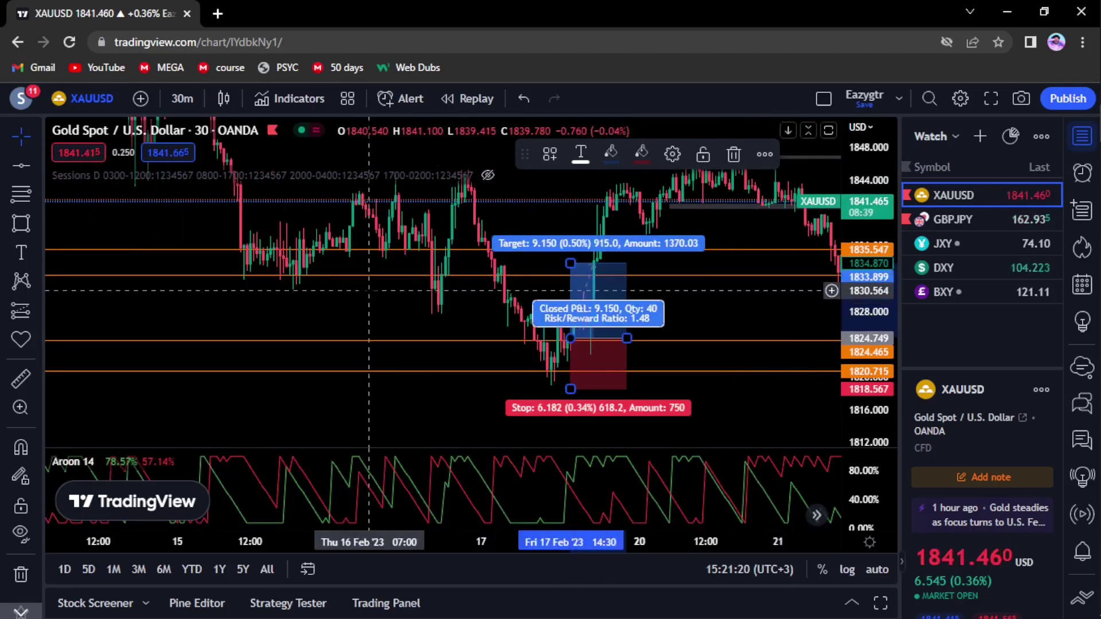
{"action": "scroll", "coordinate": [369, 291], "scroll_direction": "right", "scroll_amount": 3}
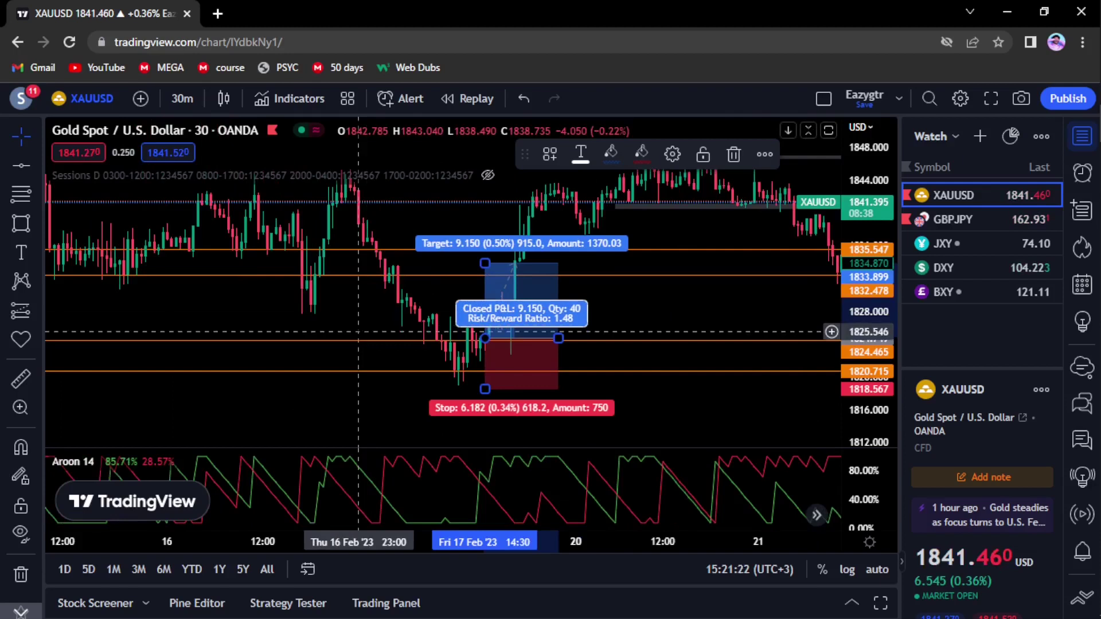
{"action": "left_click_drag", "start_coordinate": [331, 207], "coordinate": [361, 228]}
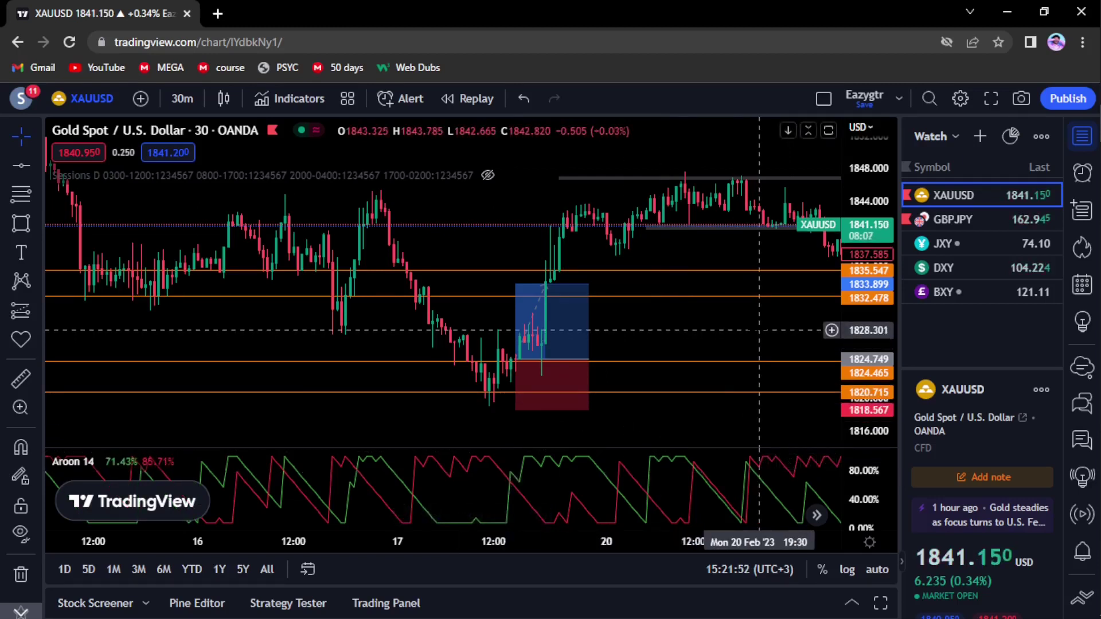
{"action": "scroll", "coordinate": [762, 309], "scroll_direction": "up", "scroll_amount": 2}
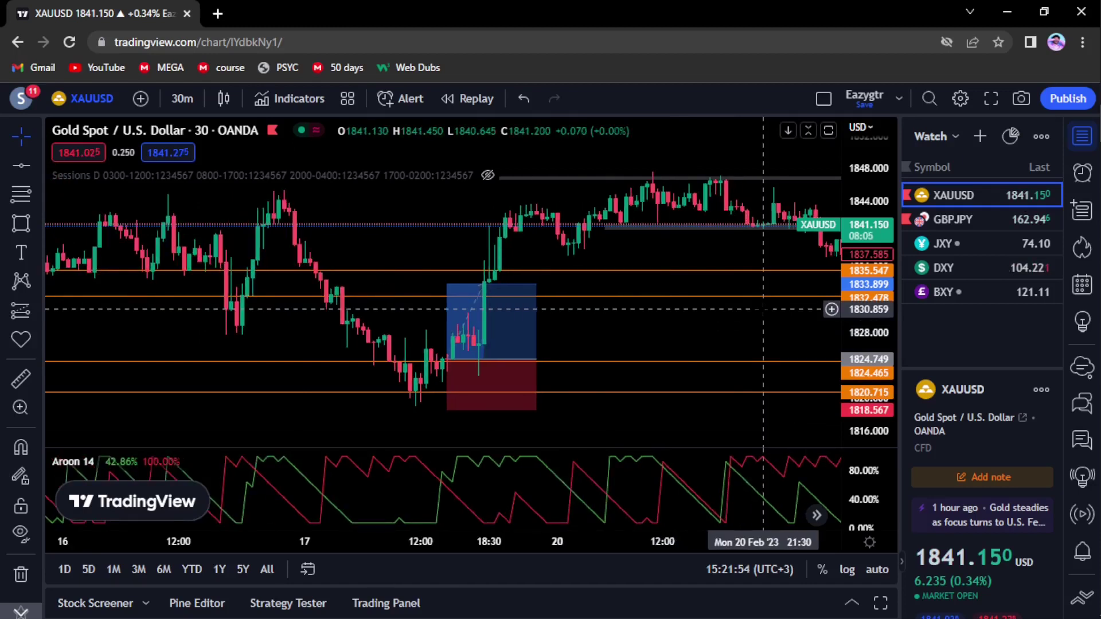